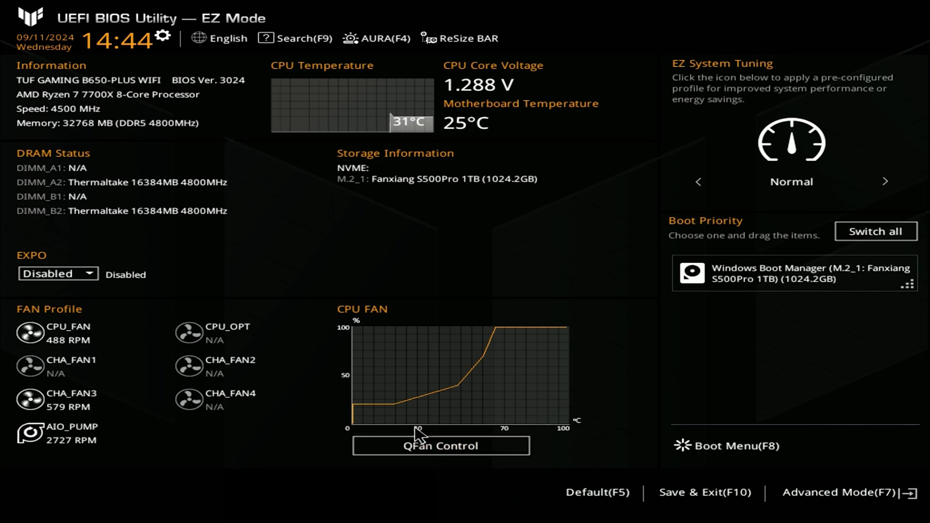
Step: Flatten the AIO_PUMP curve to 100% duty in Q-Fan Control, apply it, and compare with CPU_FAN
click(458, 459)
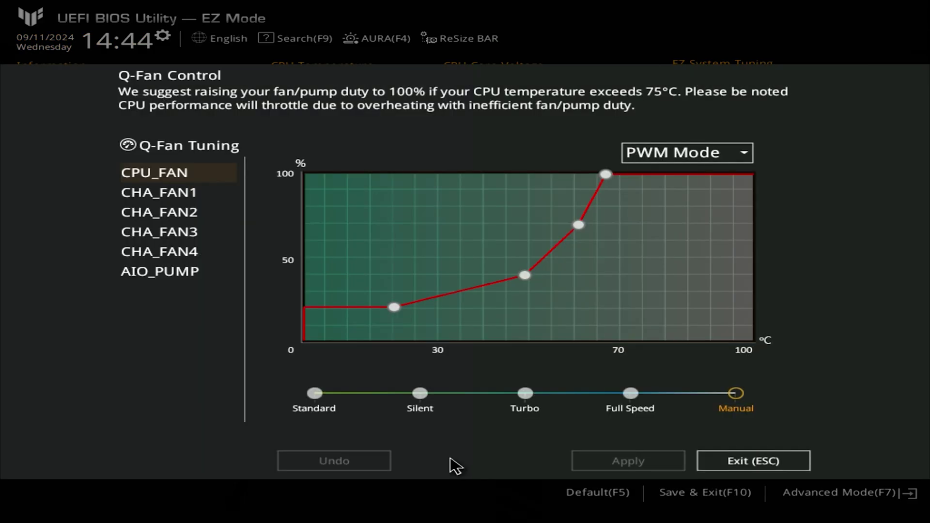
click(189, 172)
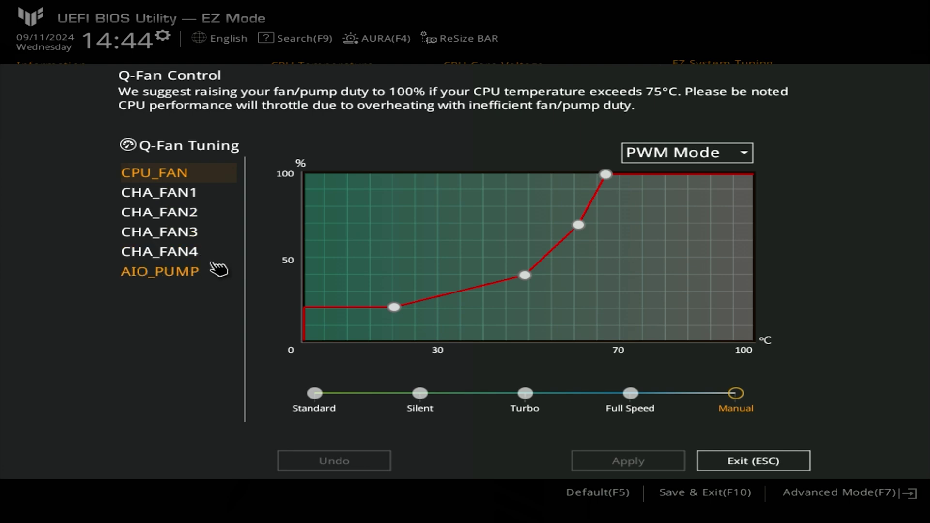
click(174, 277)
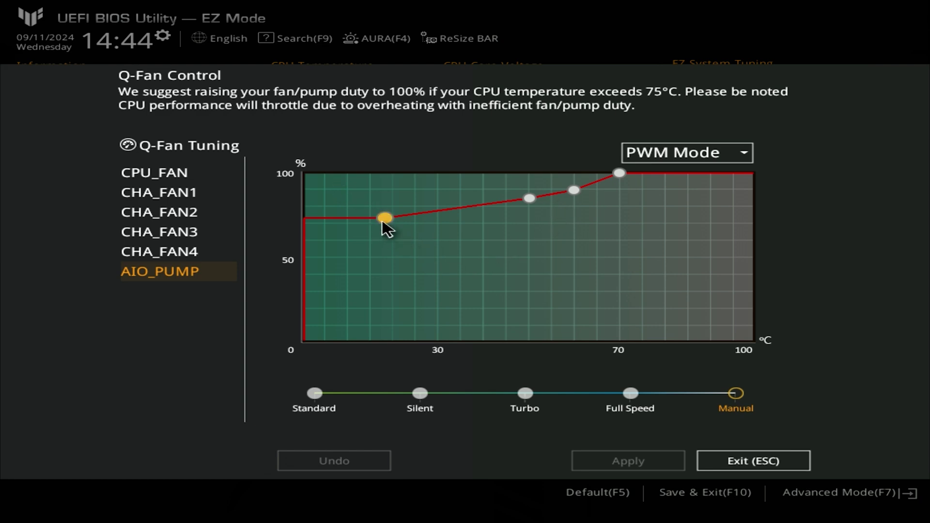
drag(383, 218, 362, 173)
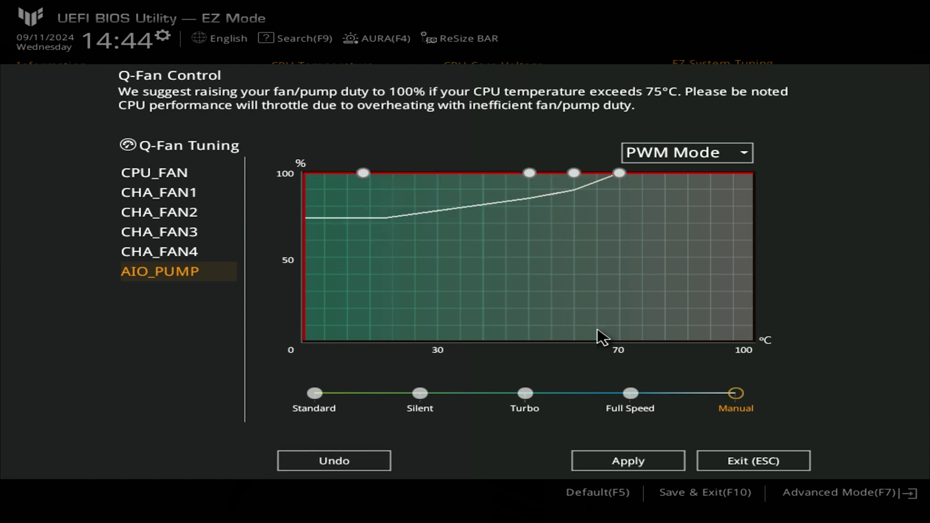
click(590, 461)
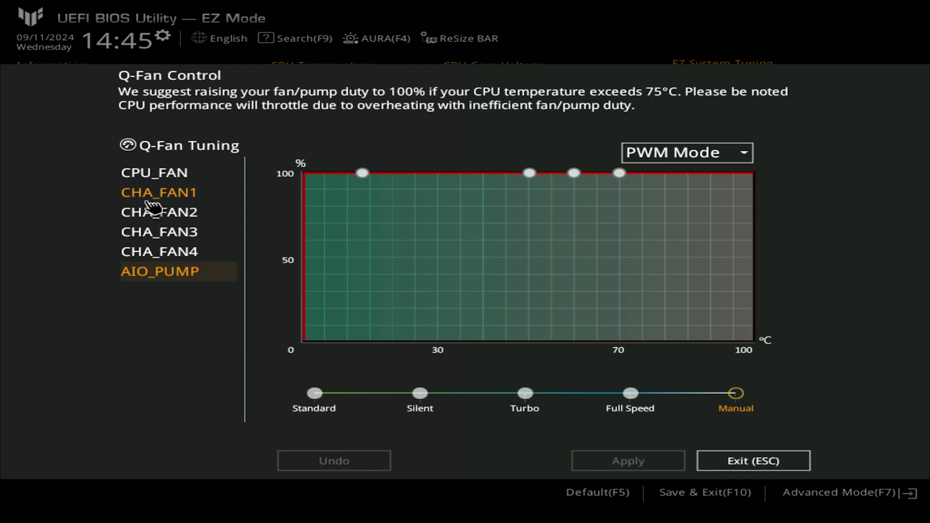
click(144, 182)
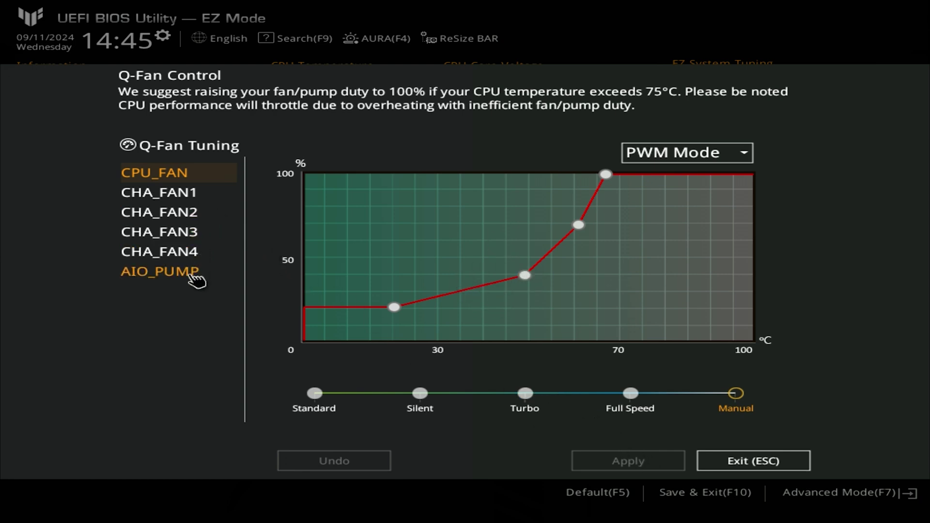
click(223, 270)
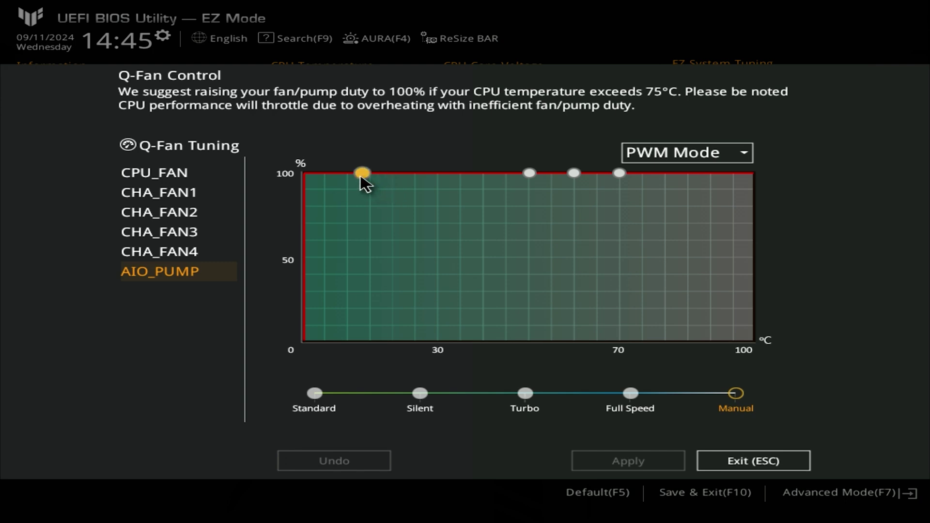
Step: Lower the AIO pump curve to 70% low end, 78% at 43°C and 89% at 59°C
drag(367, 180, 383, 225)
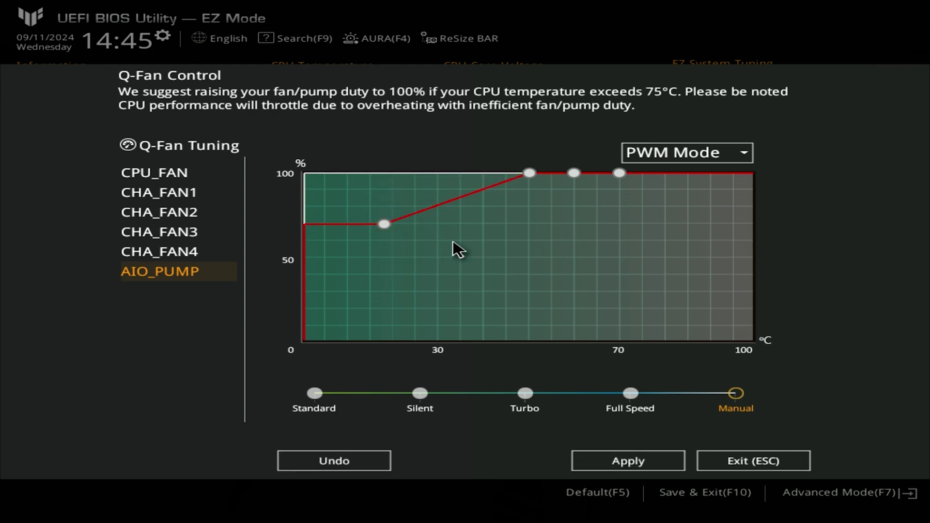
drag(531, 172, 498, 211)
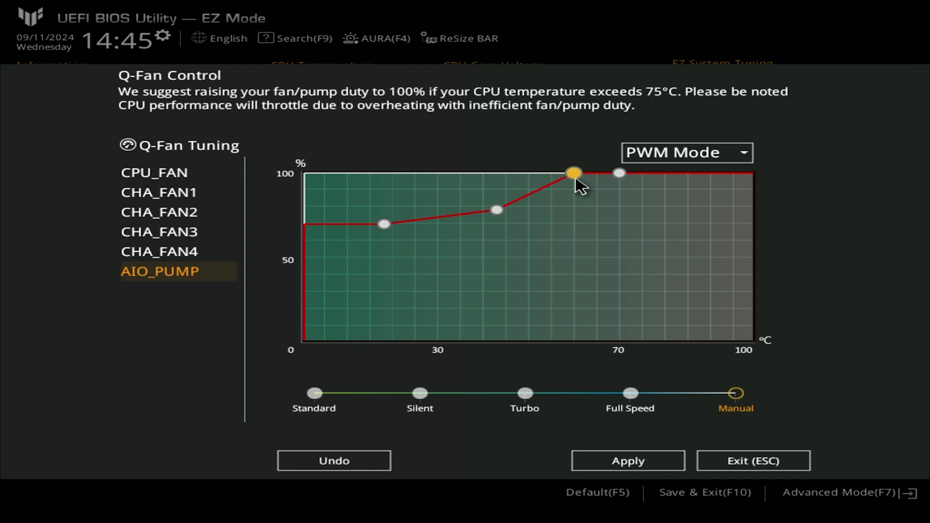
drag(577, 177, 572, 192)
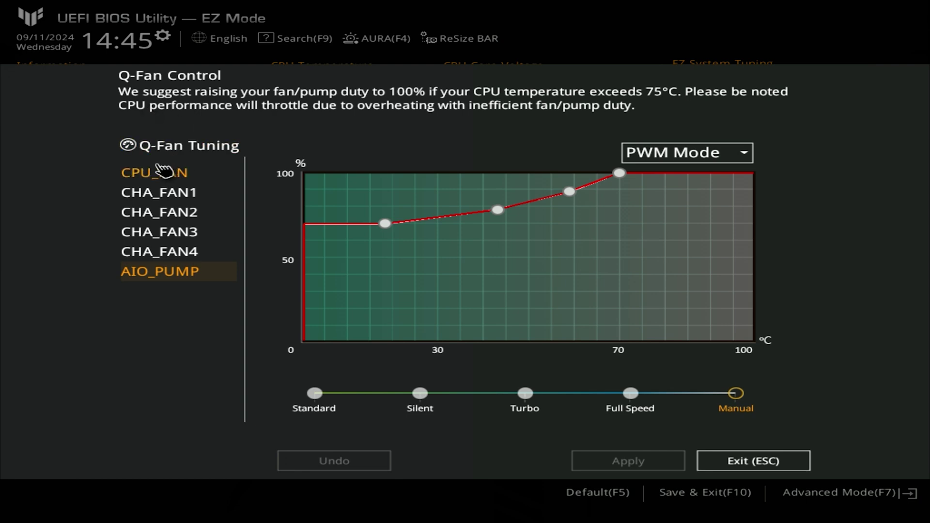
Step: Save the BIOS changes with Save & Exit (F10) and confirm the reset
click(743, 466)
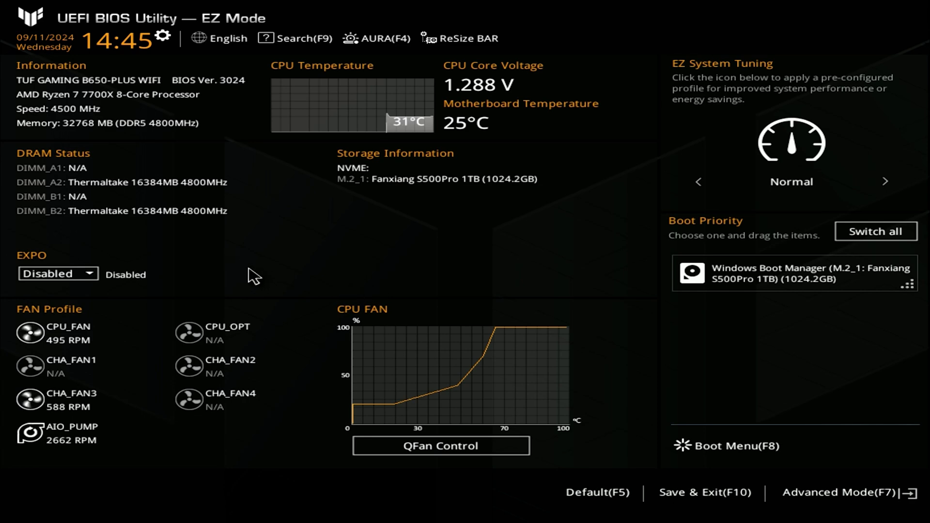
click(672, 493)
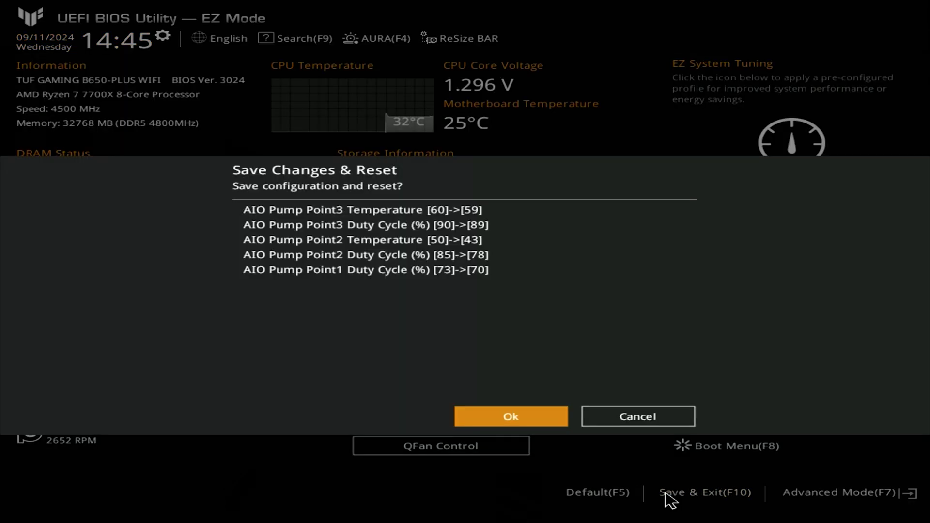
click(525, 419)
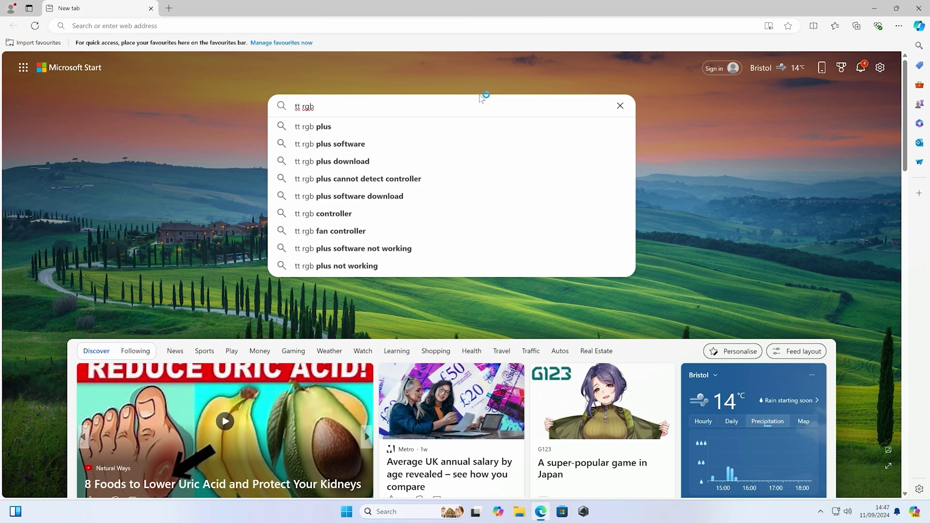
Step: Download TTRGBPLUS_Setup_215_x64.zip from the TT RGB PLUS 2.0 site and show it in its folder
click(340, 129)
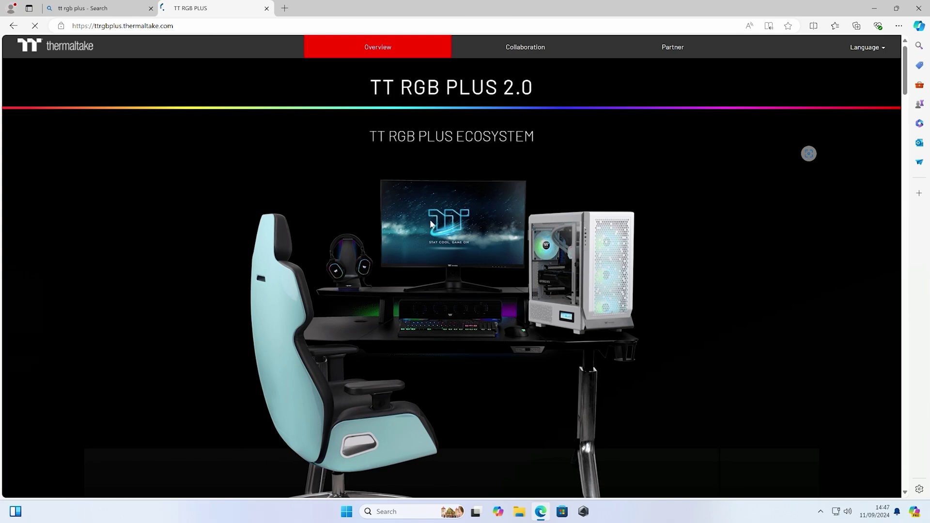
scroll(443, 223, down, 1)
scroll(440, 221, down, 20)
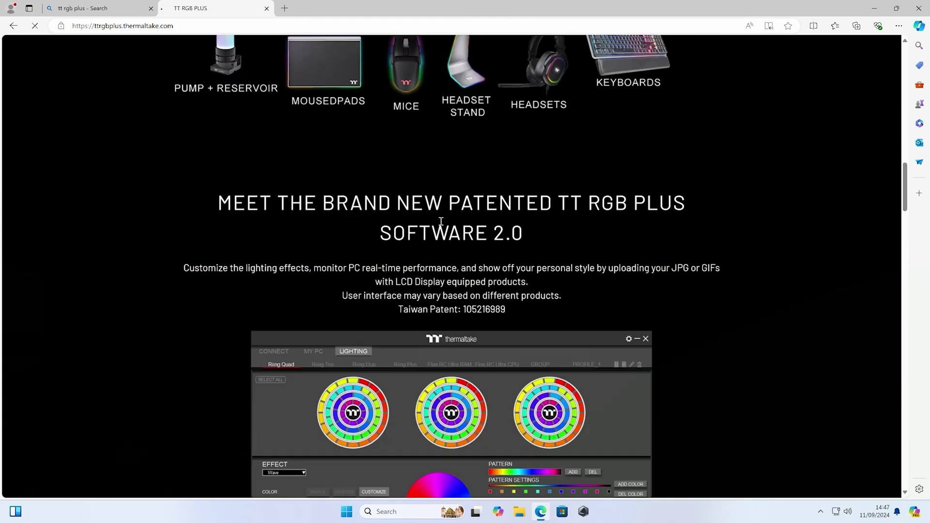
scroll(439, 221, down, 20)
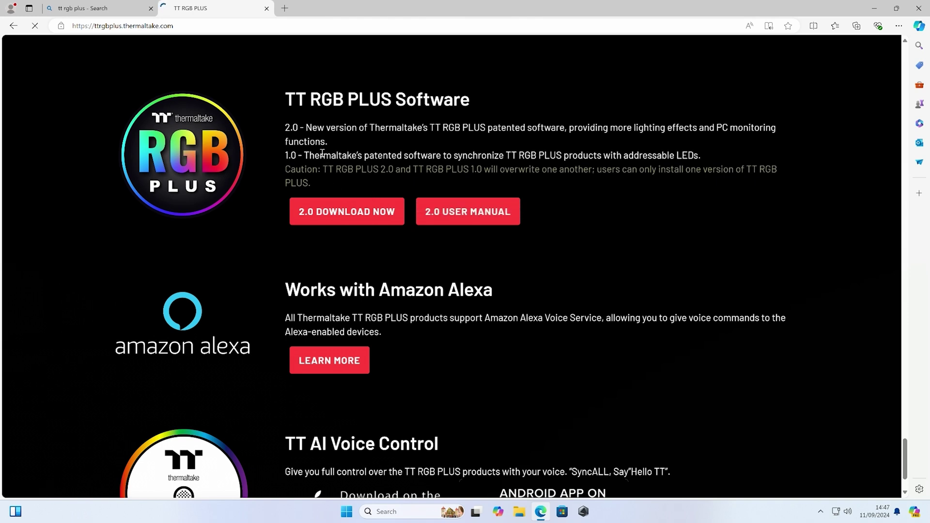
click(352, 211)
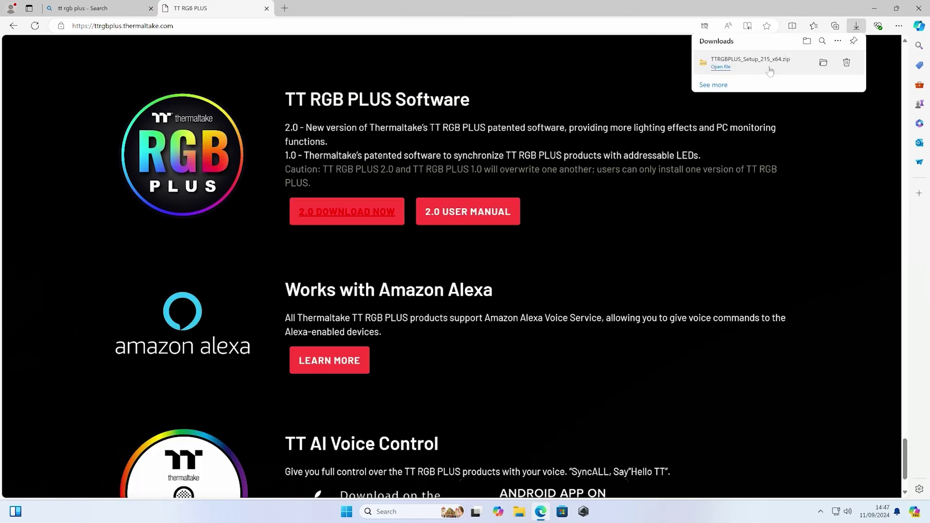
click(823, 63)
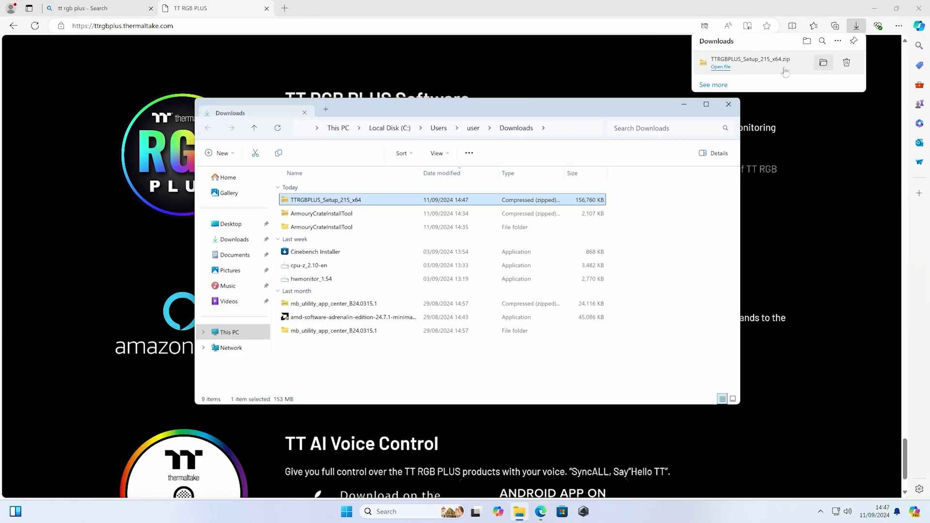
Step: Extract the zip to a TTRGBPLUS_Setup_215_x64 folder and launch the 2.1.5 installer with admin approval
right_click(393, 206)
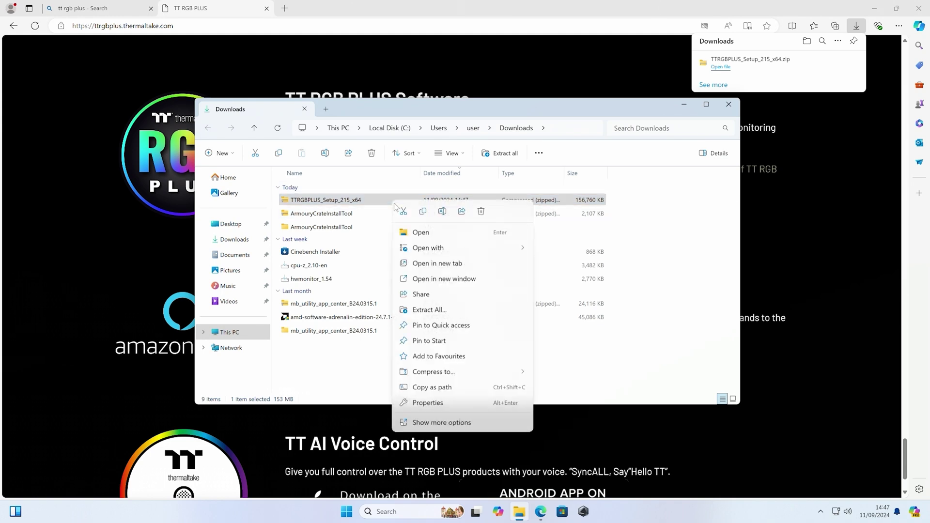
click(428, 310)
click(540, 356)
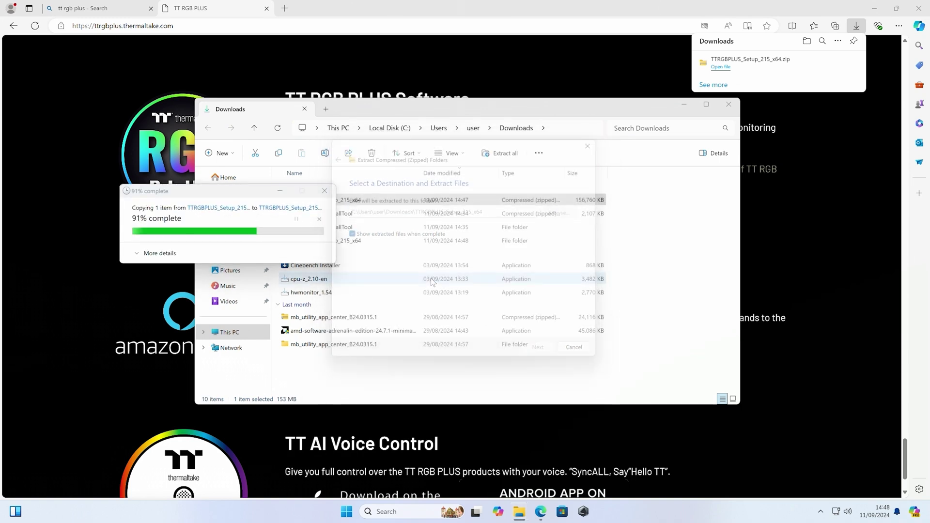
double_click(359, 217)
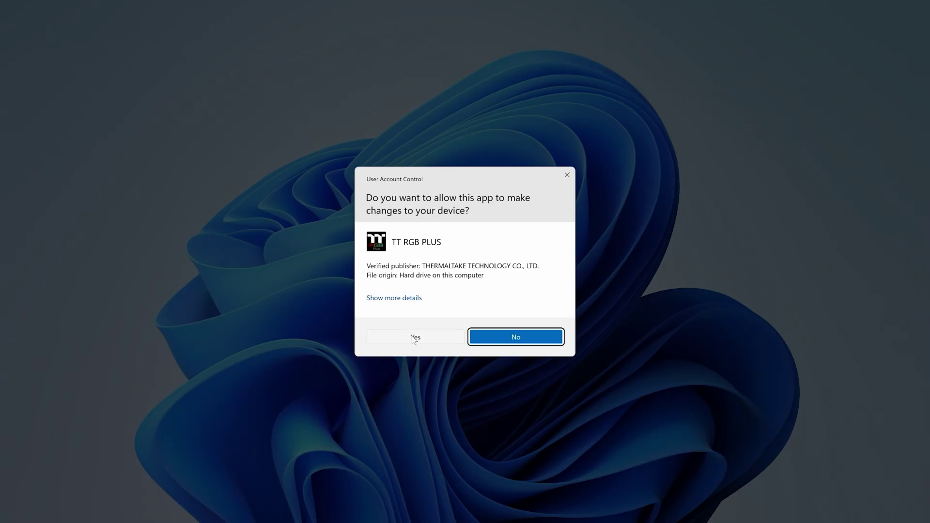
click(414, 338)
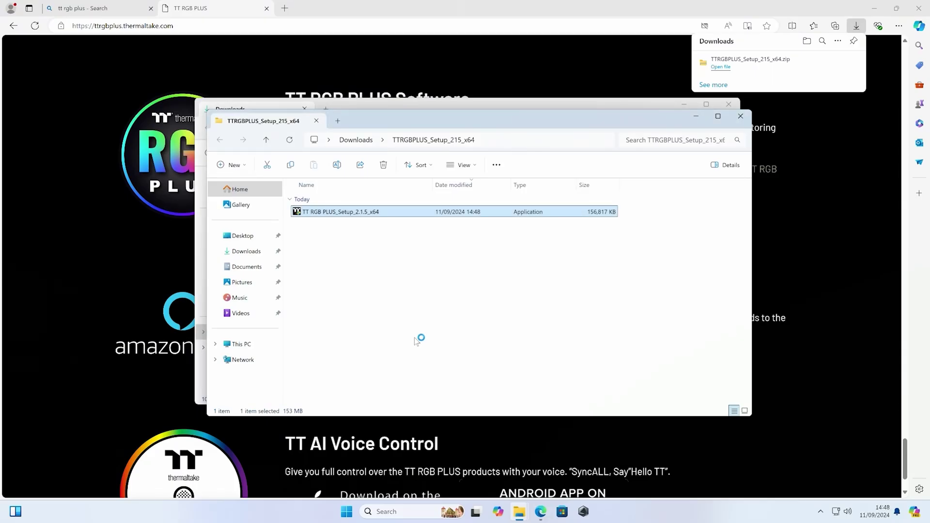
Step: Install TT RGB PLUS 2.1.5 into the default folder, accepting the licence, and launch it on finish
click(513, 336)
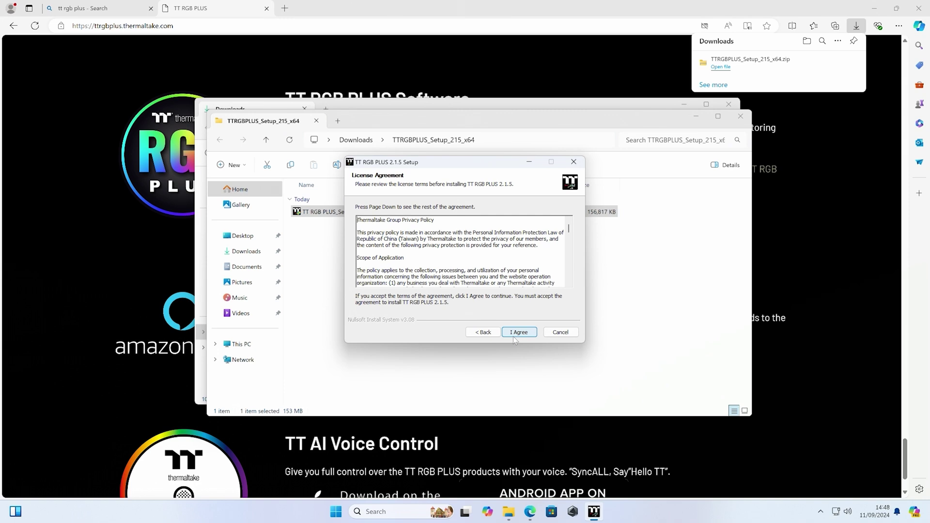
click(513, 336)
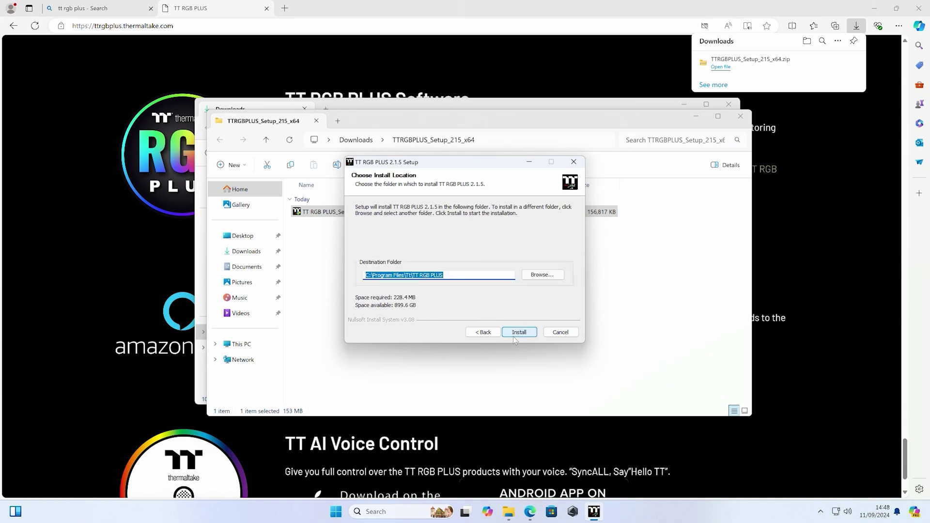
click(516, 334)
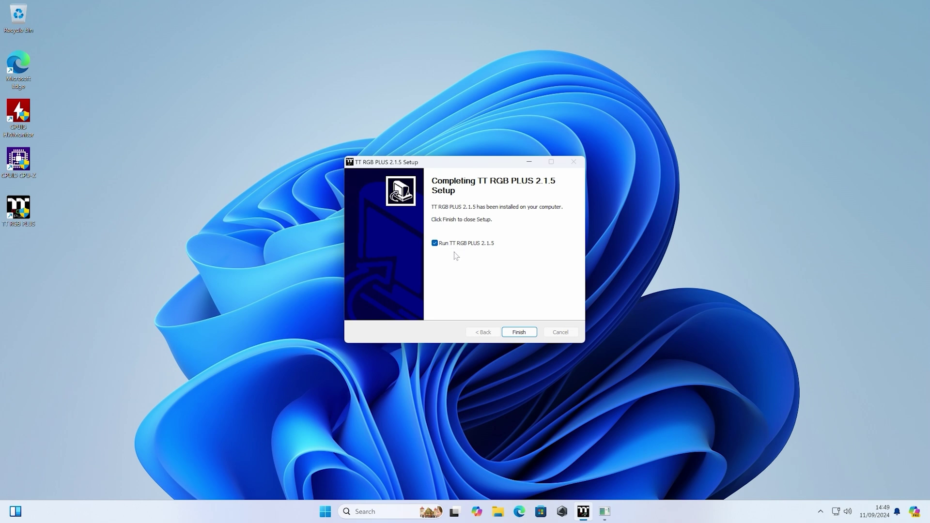
click(518, 333)
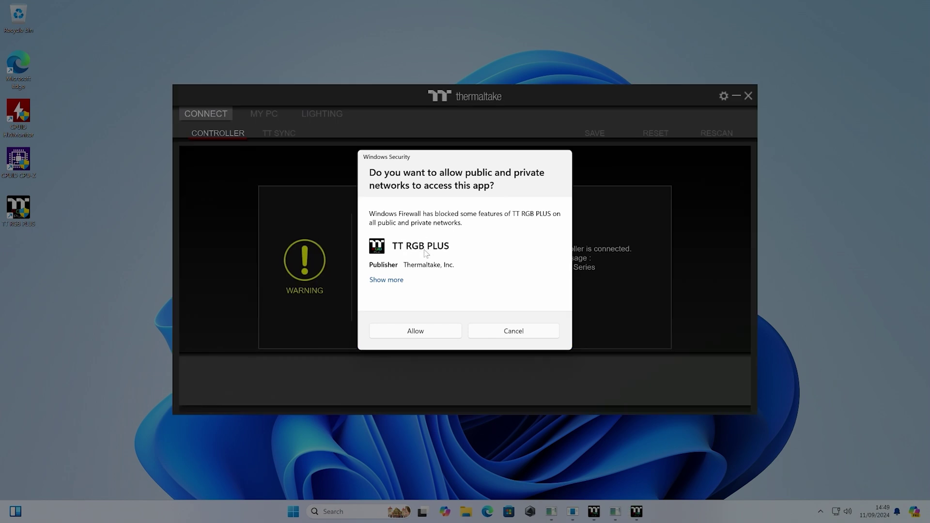
Step: Allow TT RGB PLUS network access through the Windows firewall
click(421, 331)
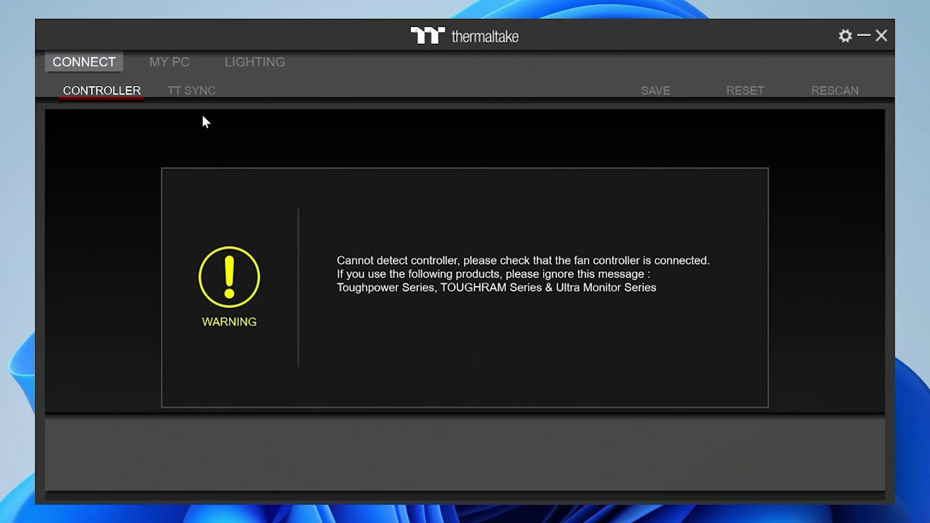
Step: Bring up the Ultra 2.1 LCD lighting page, previewing the 36 °C CPU temperature gauge
click(249, 67)
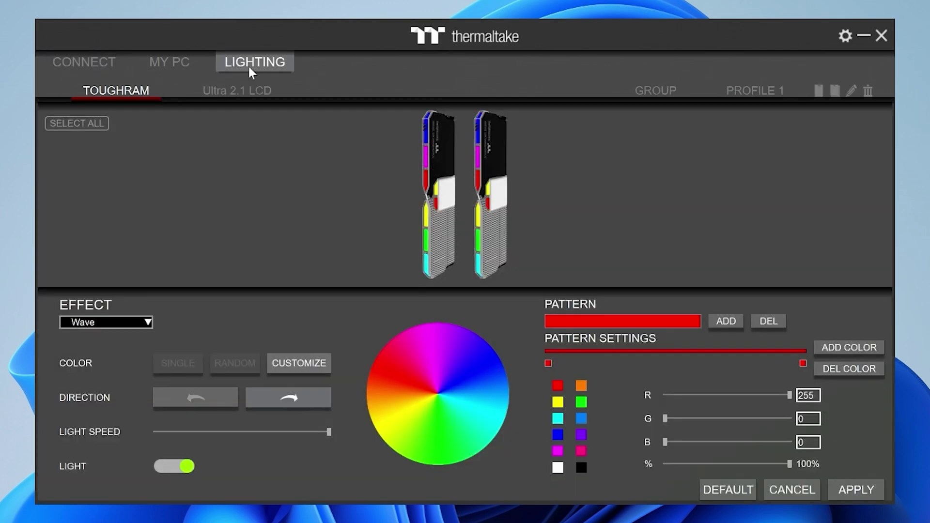
click(242, 95)
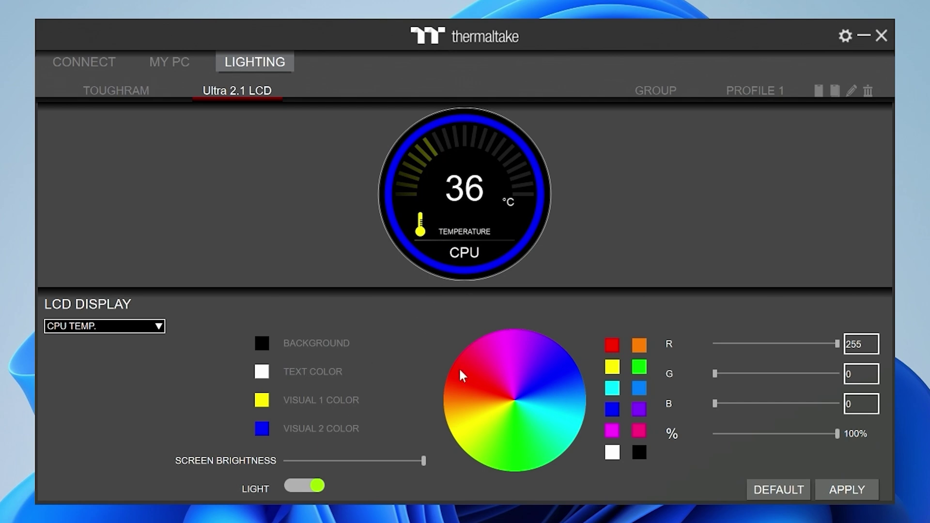
mouse_move(495, 234)
click(159, 327)
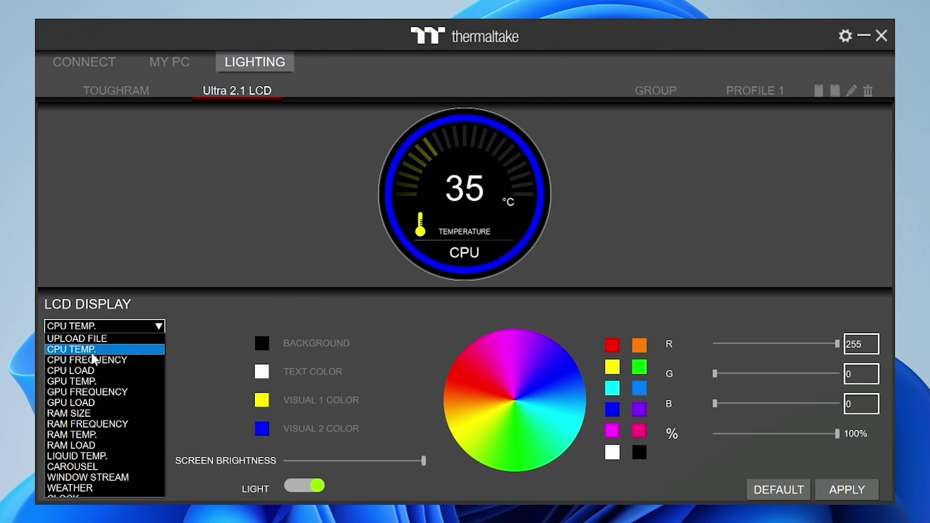
Step: Set the LCD to CAROUSEL and untick CPU TEMP., CPU FREQUENCY, GPU TEMP., GPU LOAD and CPU LOAD
click(96, 467)
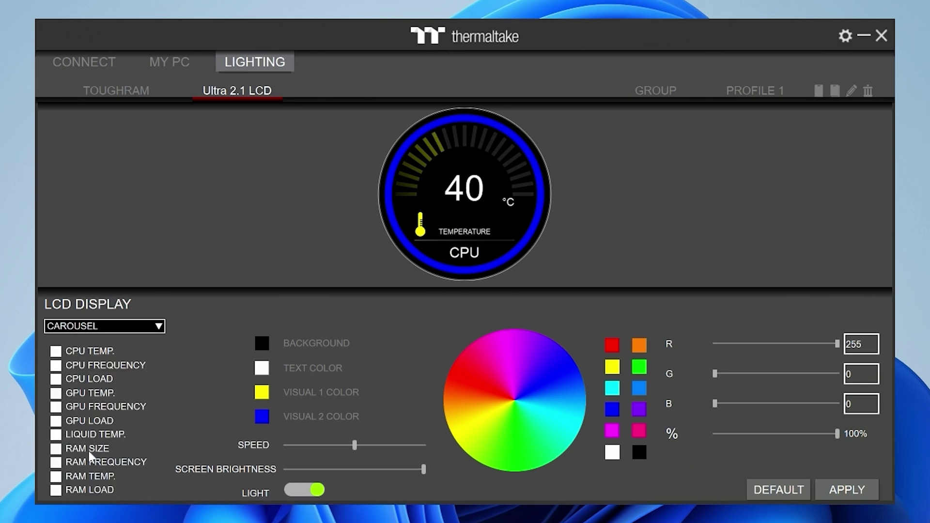
click(56, 353)
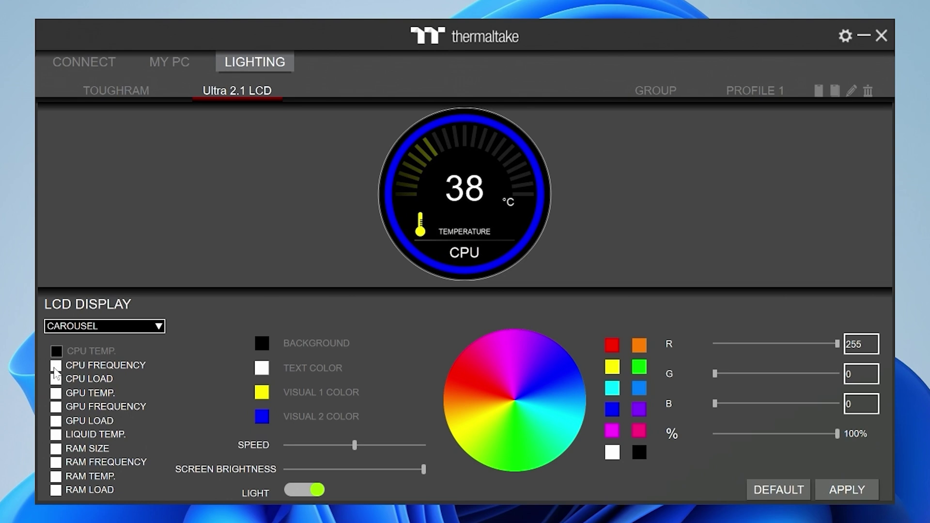
click(55, 365)
click(57, 393)
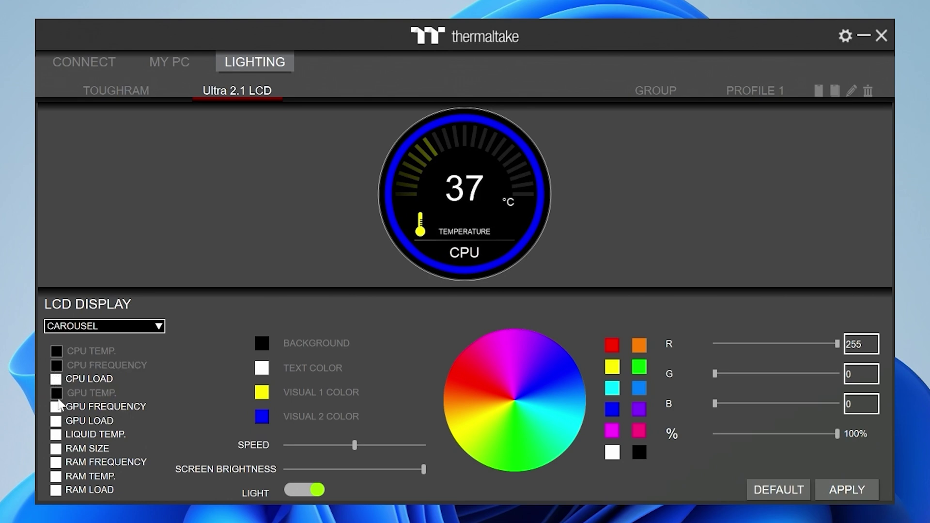
click(57, 420)
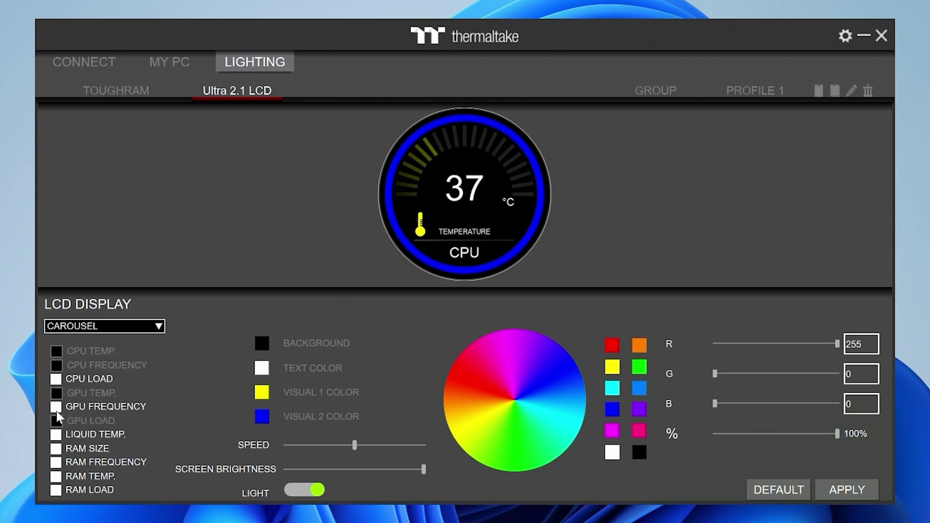
click(57, 378)
Step: Re-tick all five sensor readouts and apply the carousel to the LCD
click(56, 352)
click(56, 365)
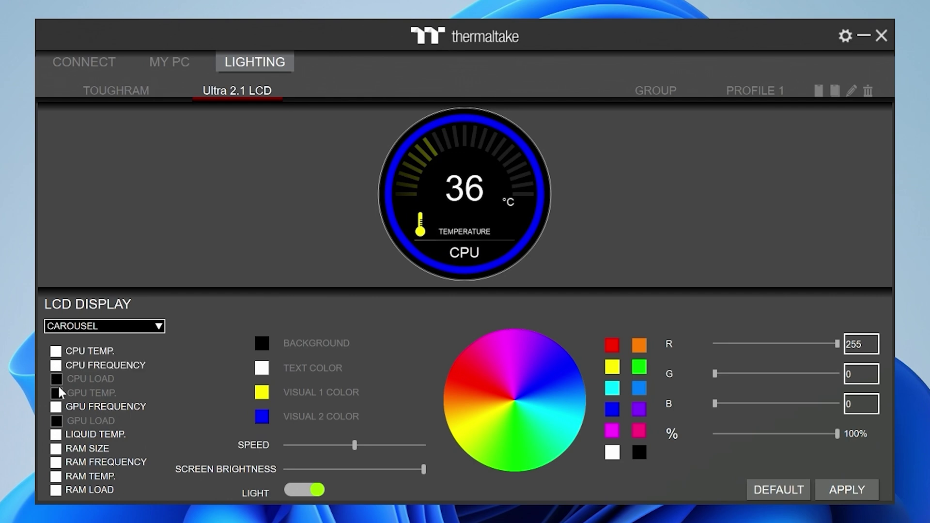
click(57, 393)
click(57, 380)
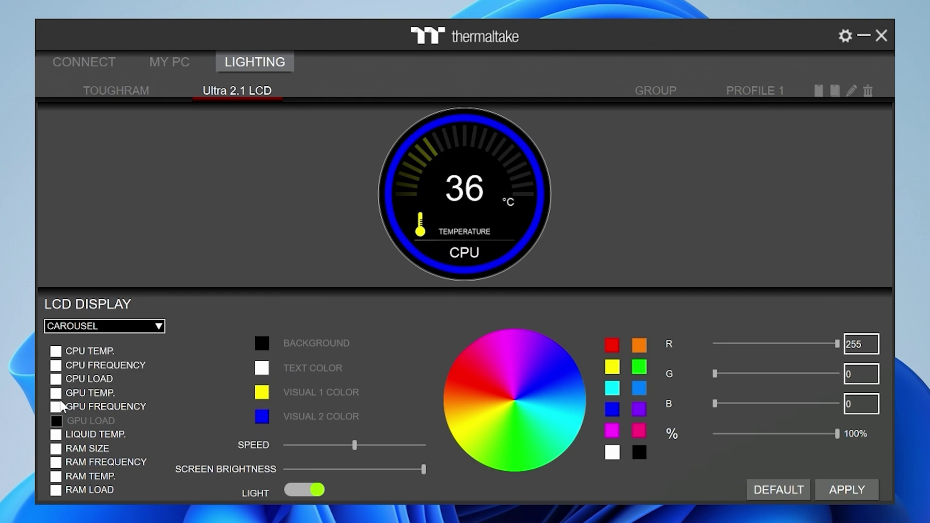
click(60, 420)
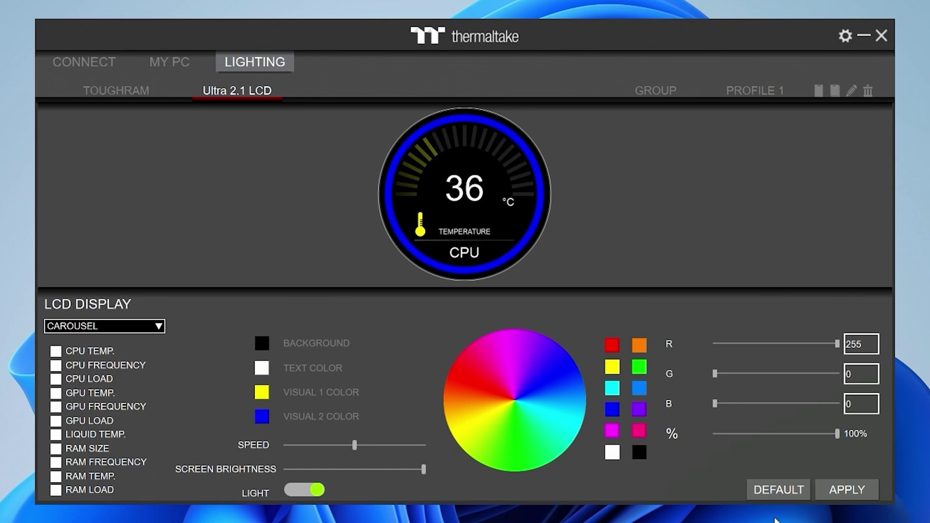
click(835, 498)
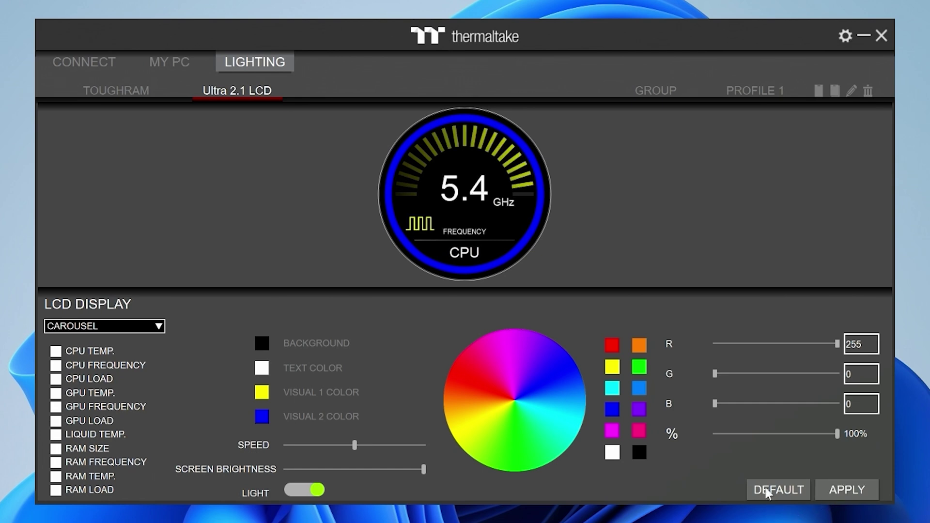
mouse_move(469, 276)
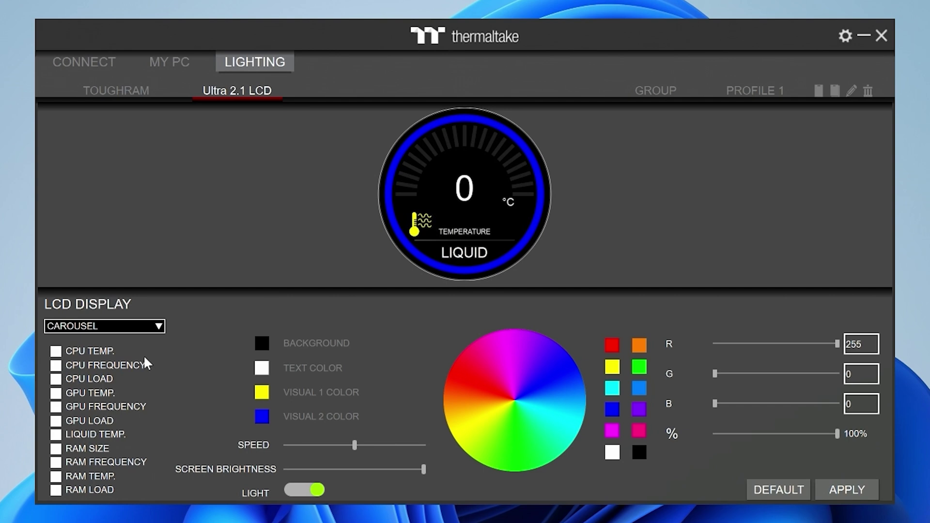
Step: Switch the LCD display mode to WINDOW STREAM
click(151, 328)
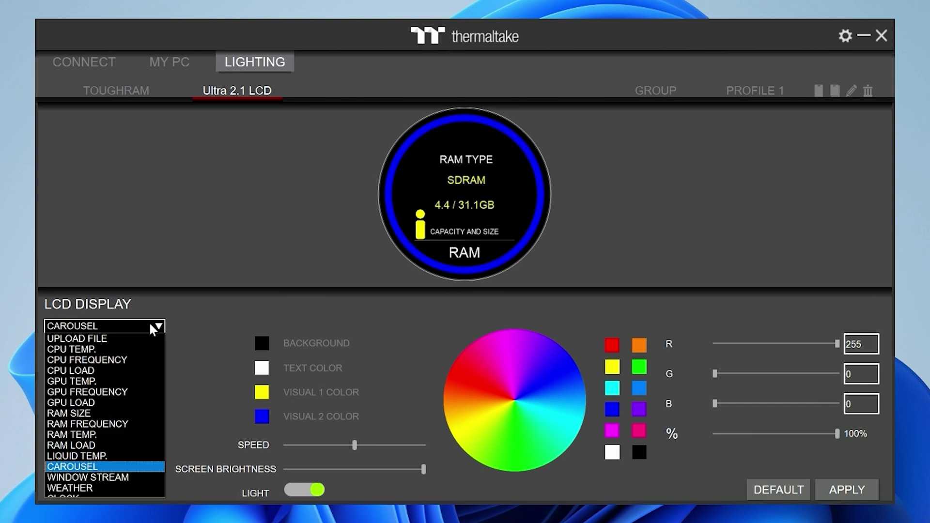
click(113, 477)
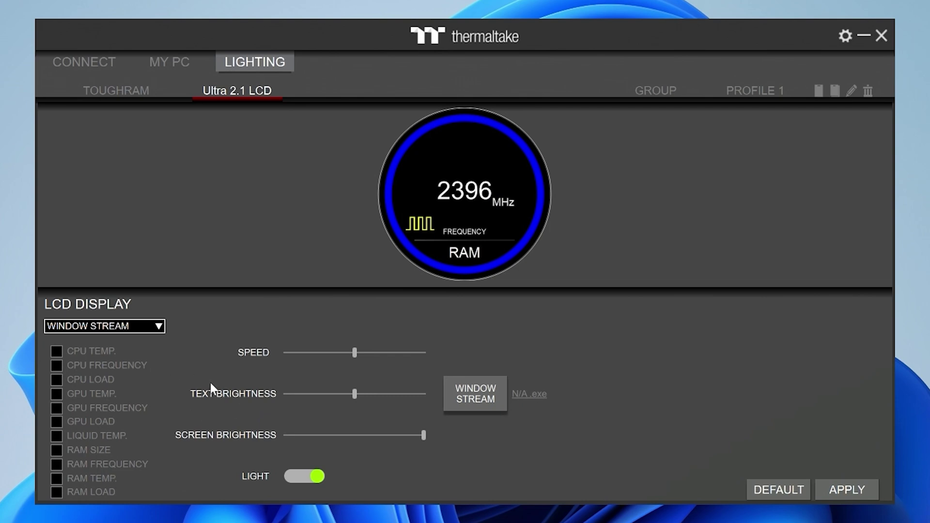
mouse_move(431, 194)
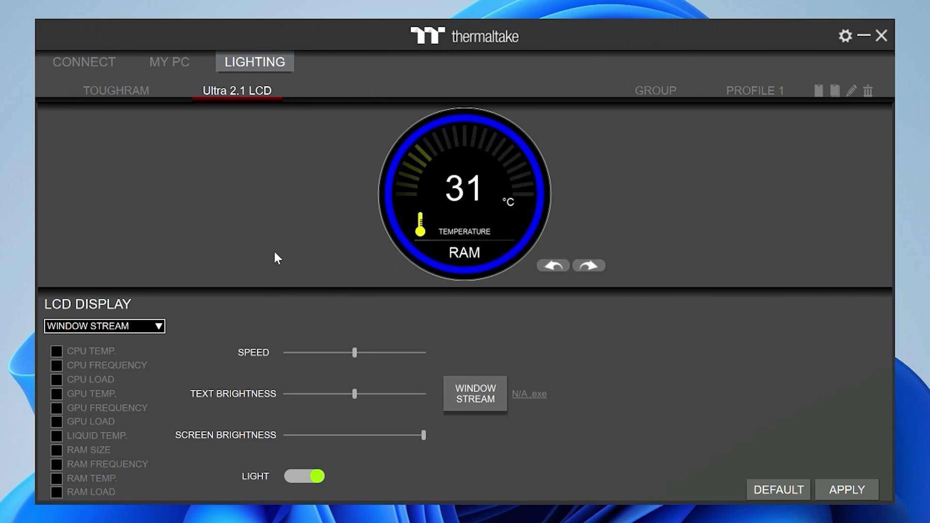
click(119, 327)
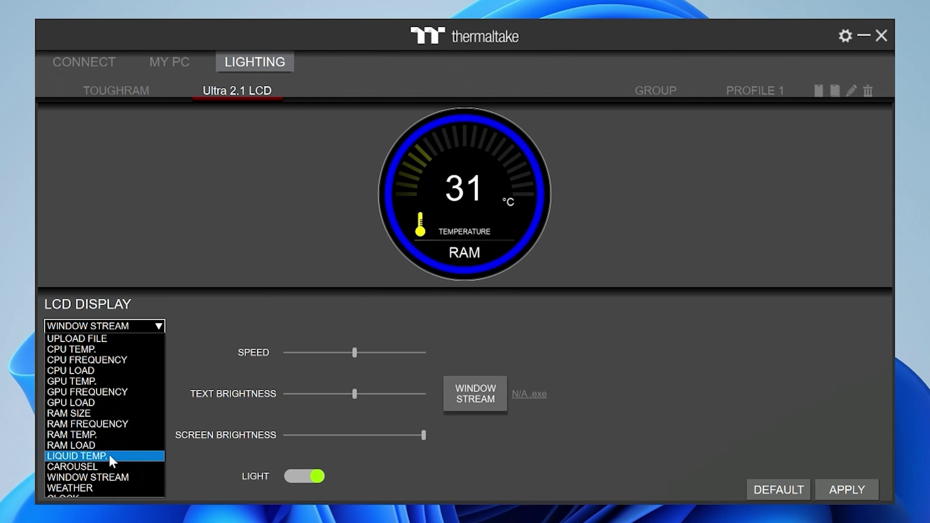
click(103, 478)
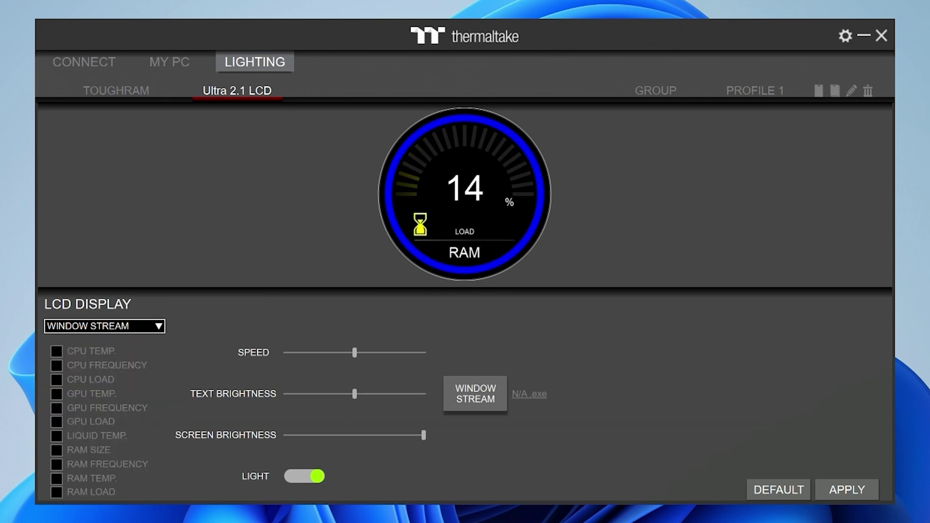
Step: Switch the LCD display to Clock mode and apply it
click(843, 495)
click(104, 492)
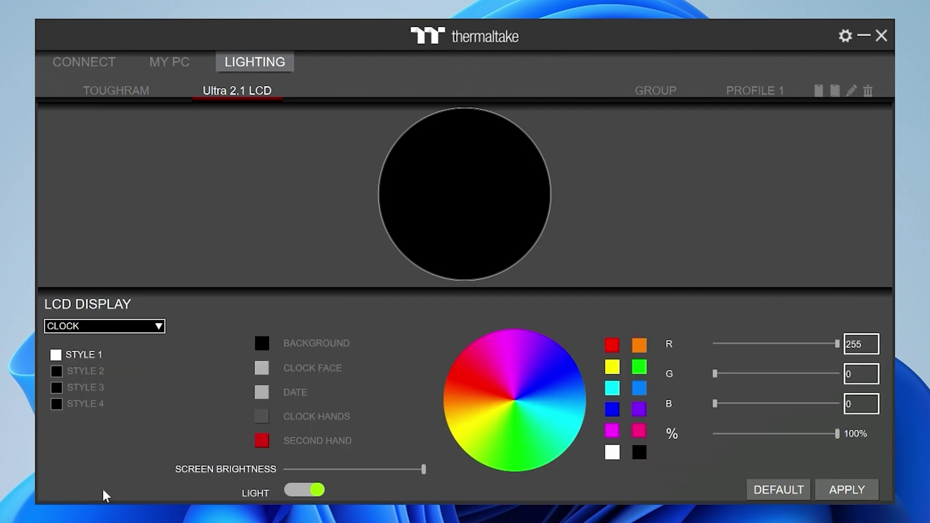
click(861, 496)
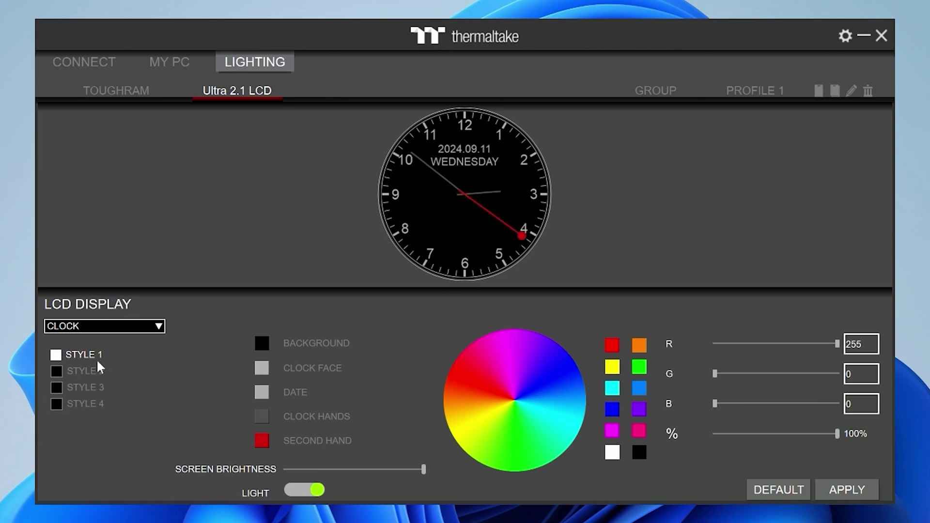
Step: Try clock styles 2 and 3, then apply style 4, the dot-matrix digital clock
click(62, 372)
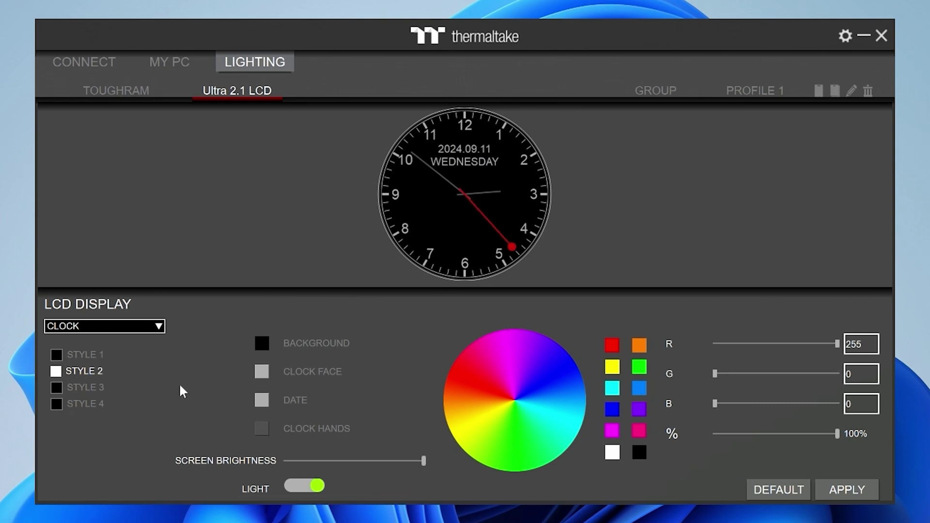
click(843, 490)
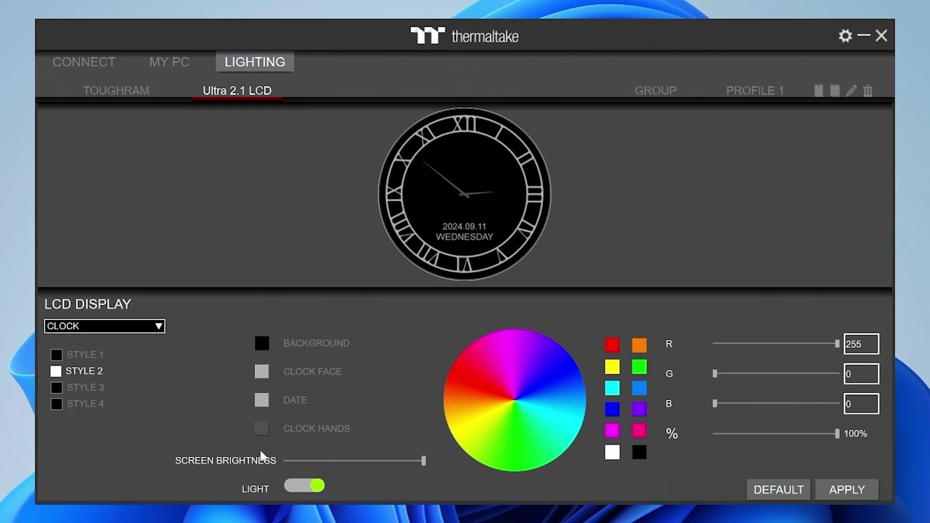
click(73, 392)
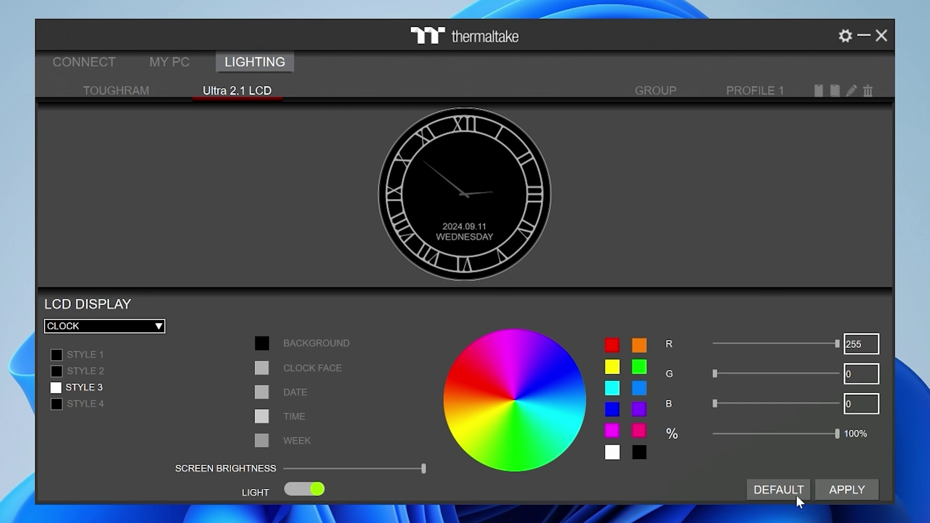
click(824, 494)
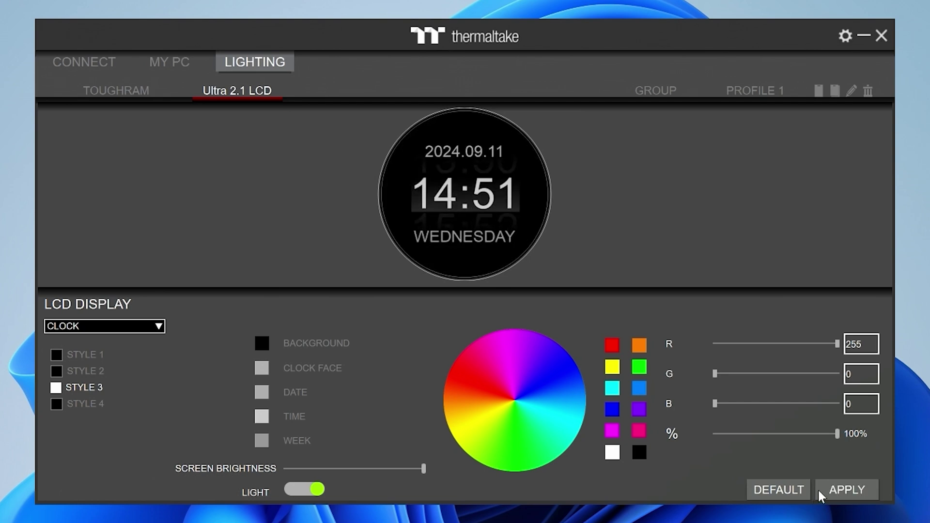
mouse_move(469, 214)
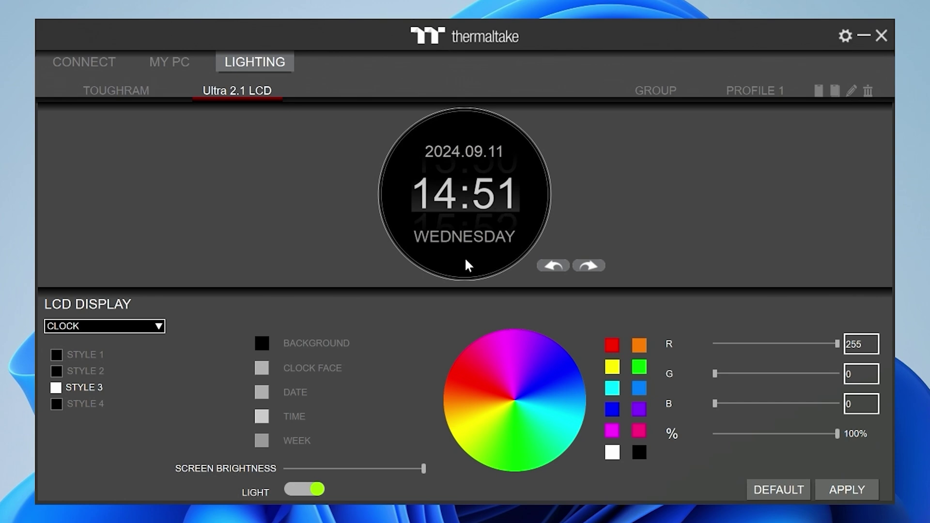
click(103, 403)
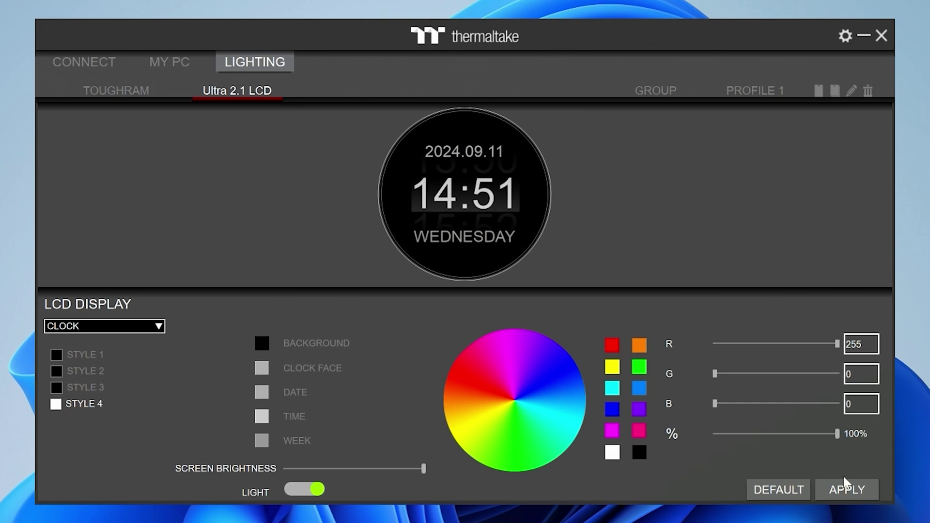
click(864, 488)
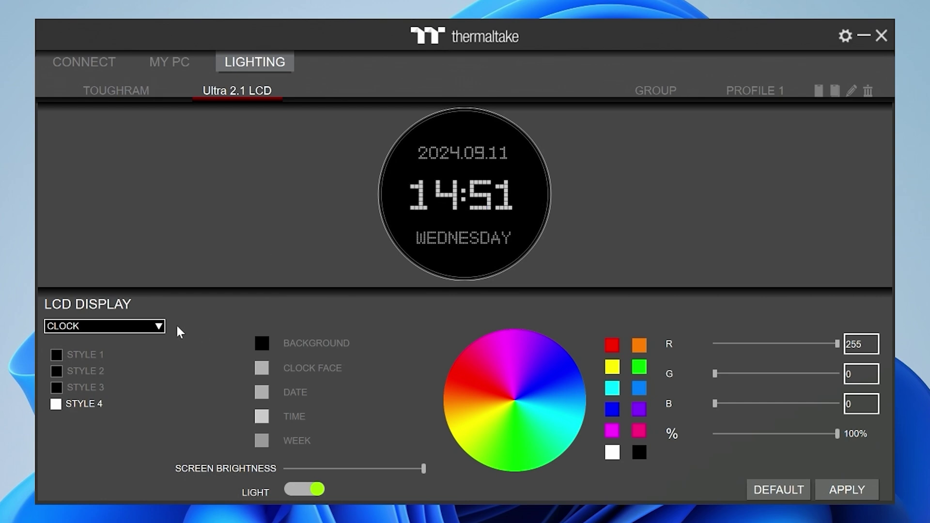
Step: Put the LCD in Upload File mode and upload the spaceman_480x480.gif astronaut animation
click(160, 327)
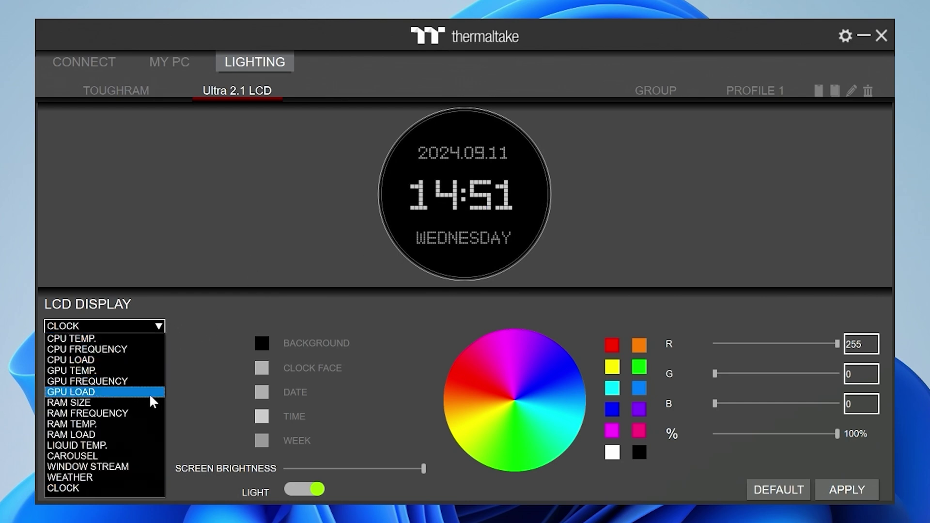
click(112, 339)
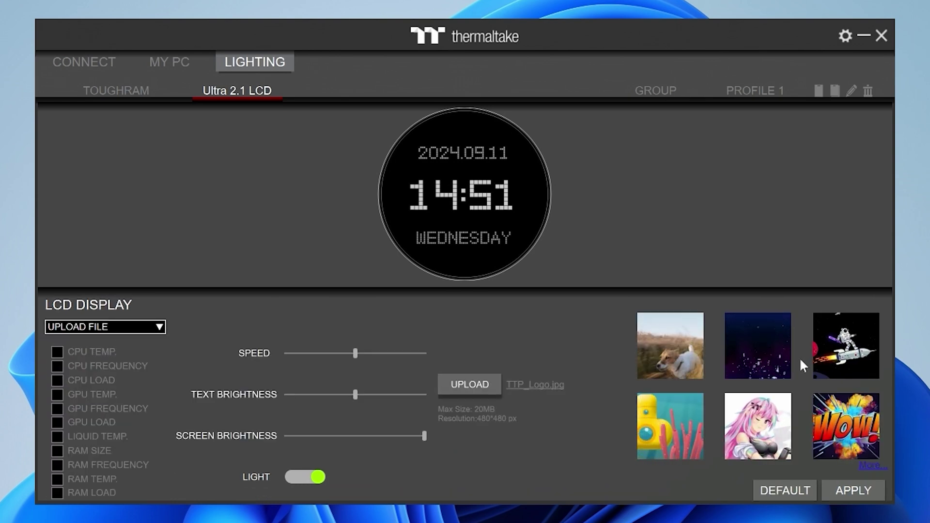
click(834, 359)
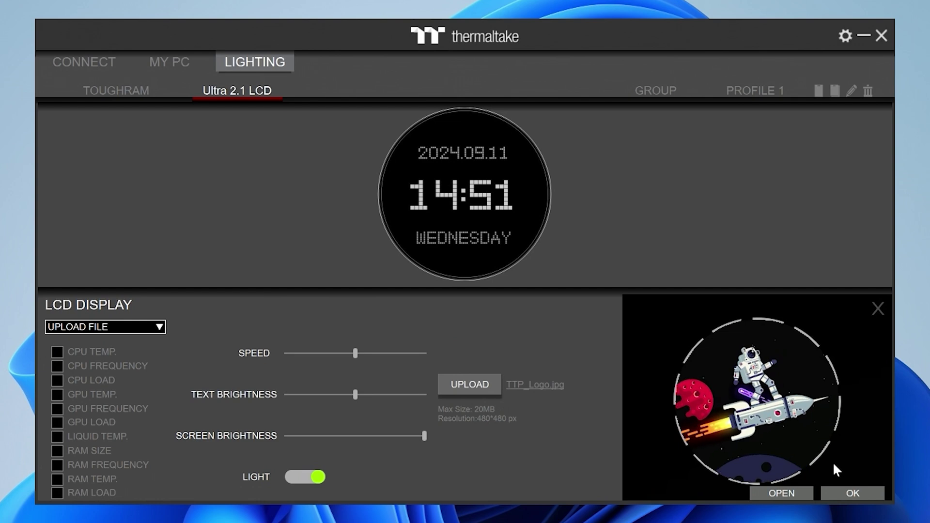
click(786, 491)
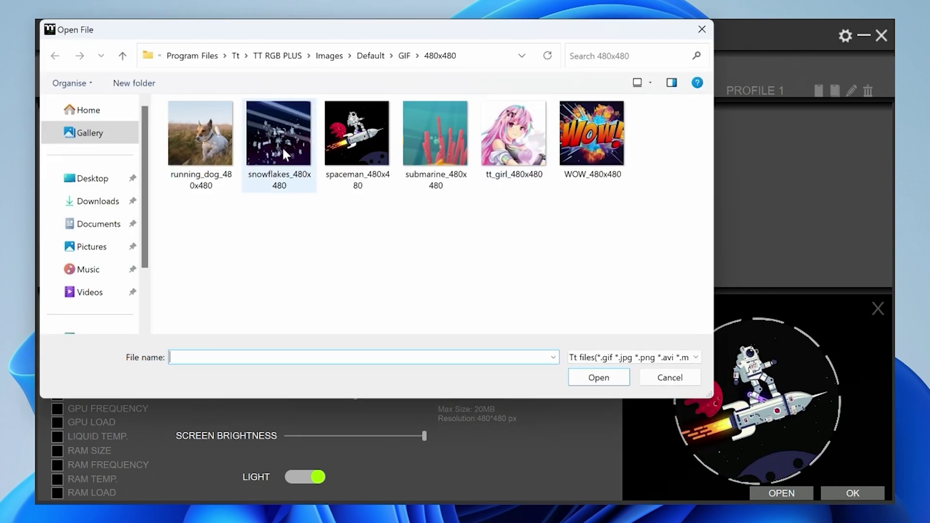
click(347, 142)
click(599, 378)
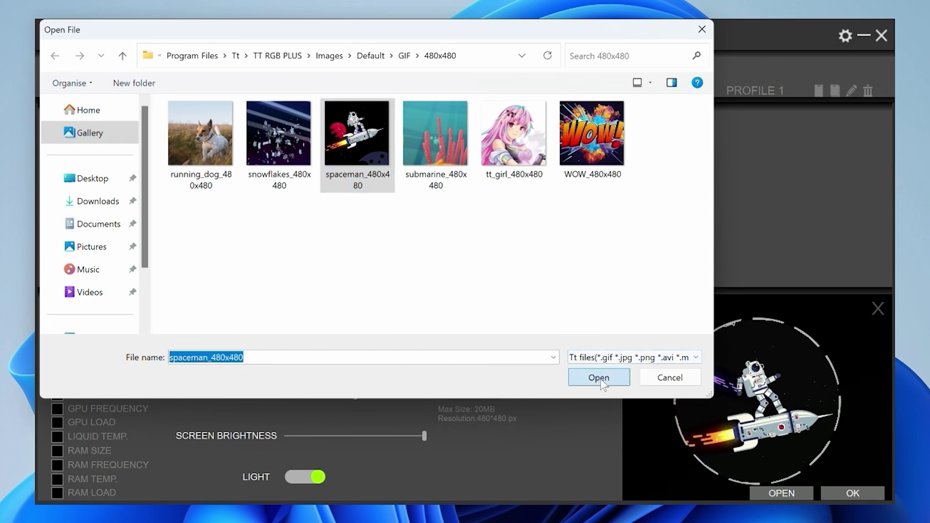
click(850, 491)
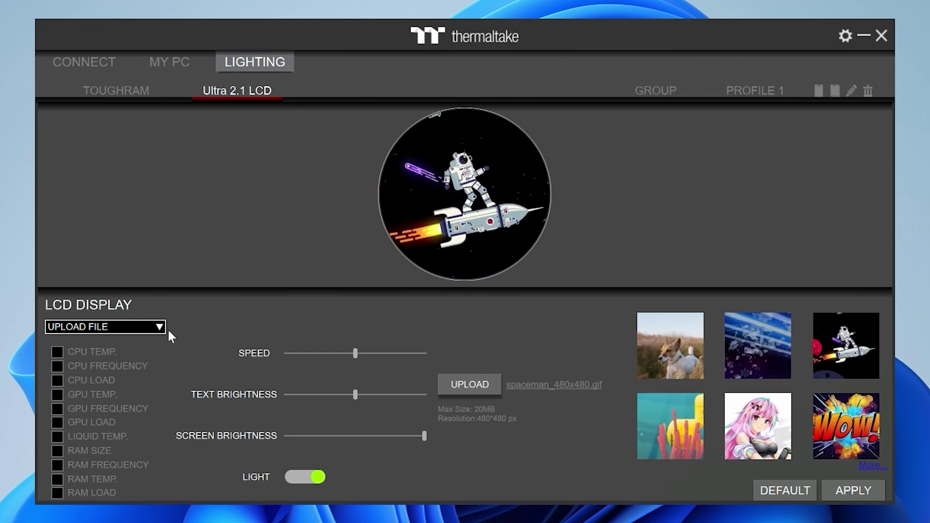
Step: Turn off the Ultra 2.1 LCD standby display in Settings and apply the change
click(845, 35)
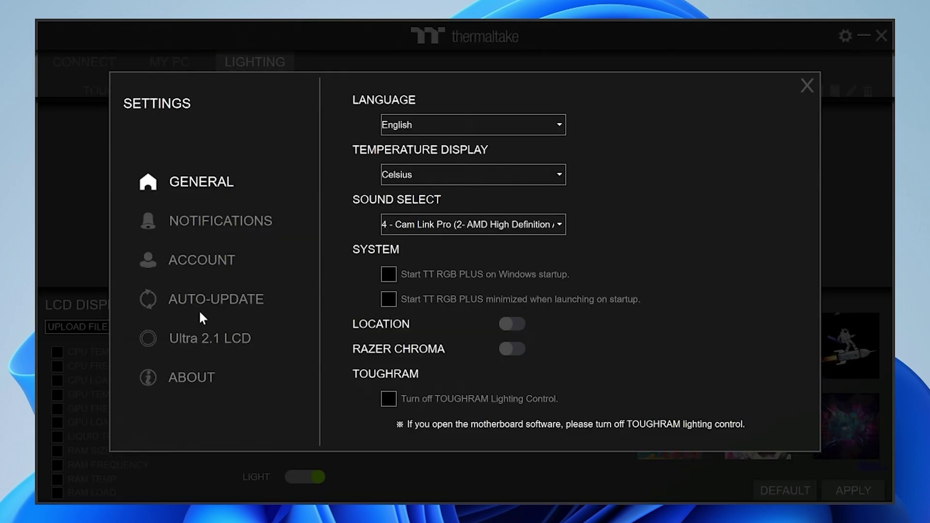
click(204, 343)
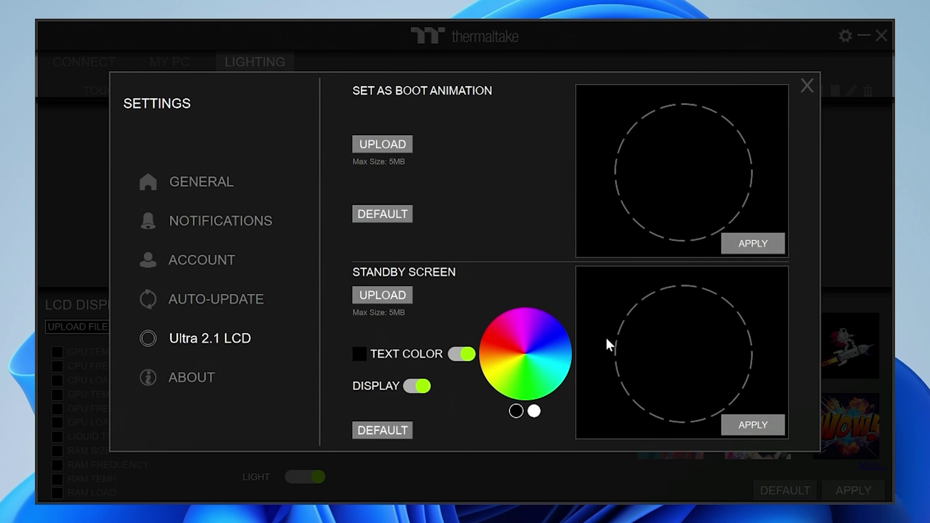
click(411, 387)
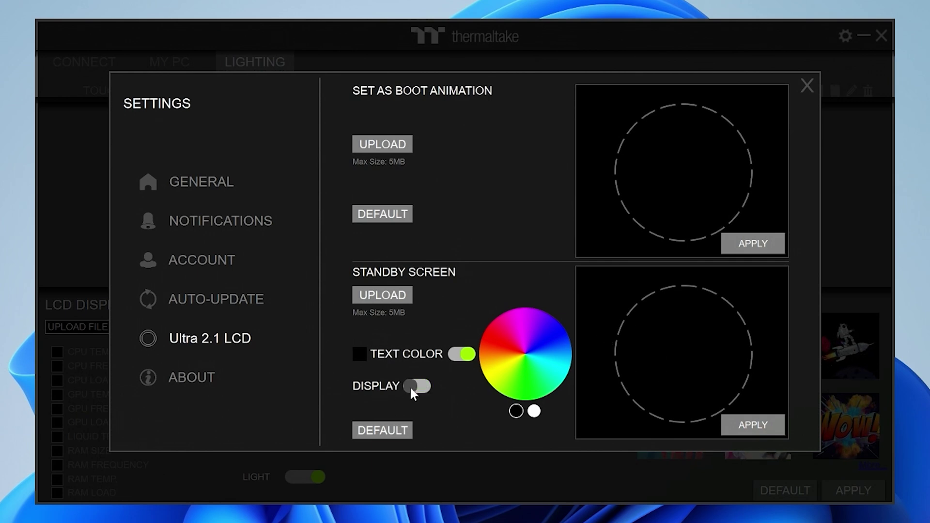
click(744, 424)
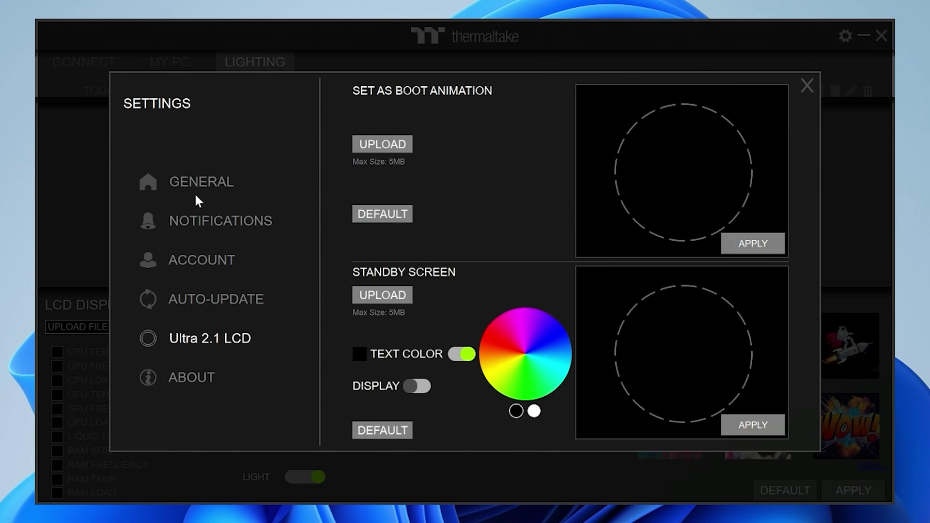
click(808, 84)
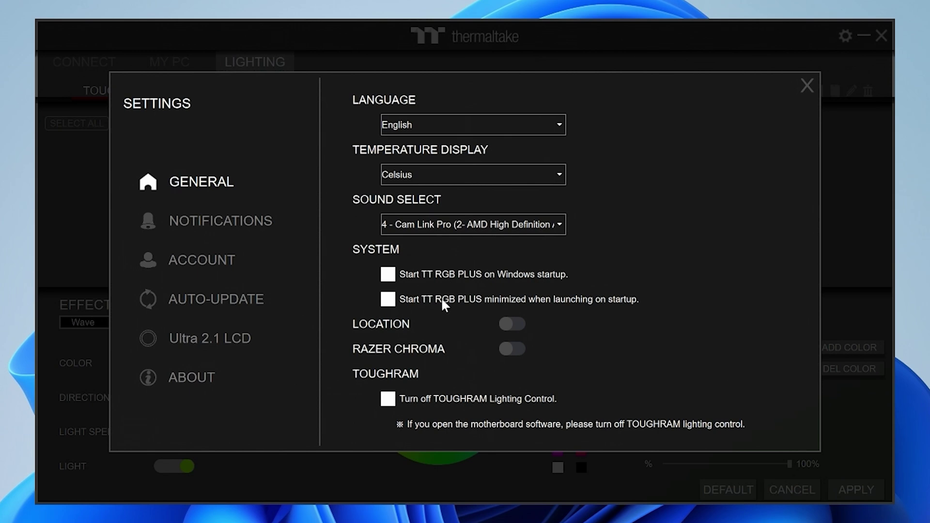
Step: Make TT RGB PLUS start with Windows, minimized on startup
click(390, 277)
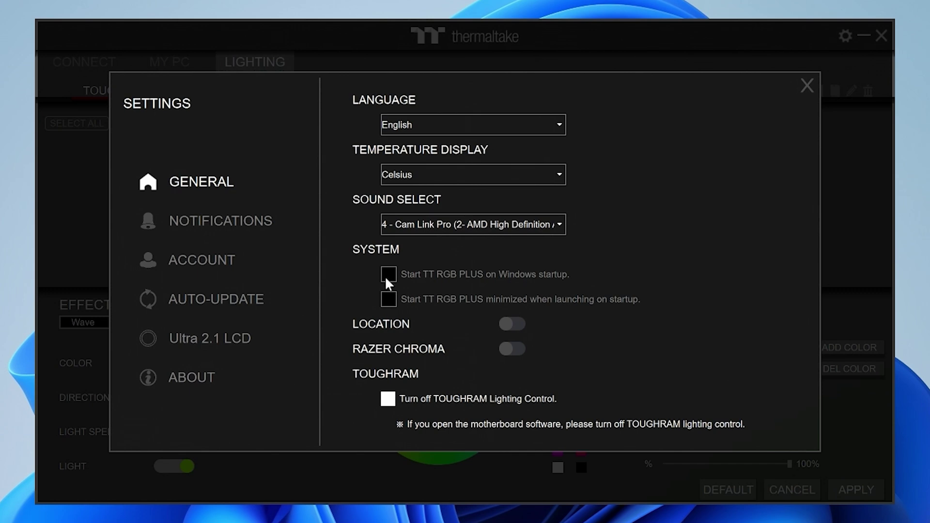
click(387, 277)
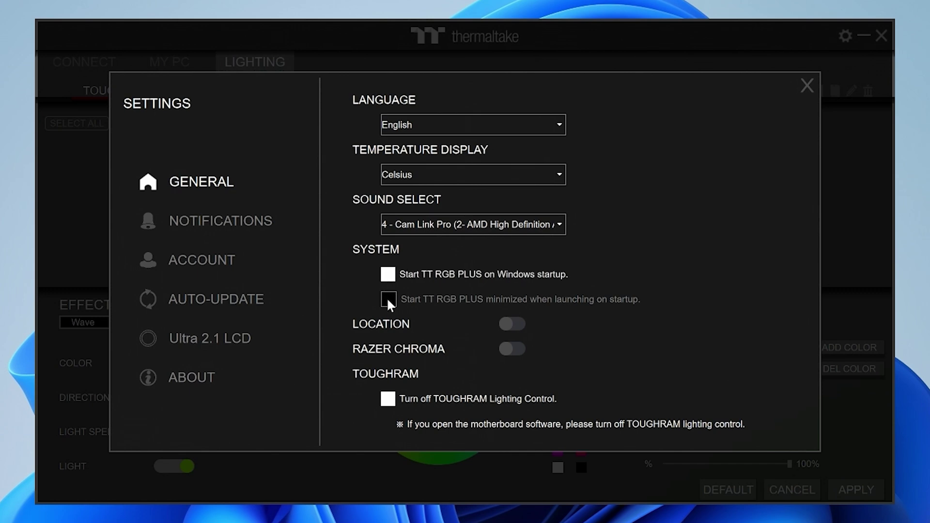
click(389, 298)
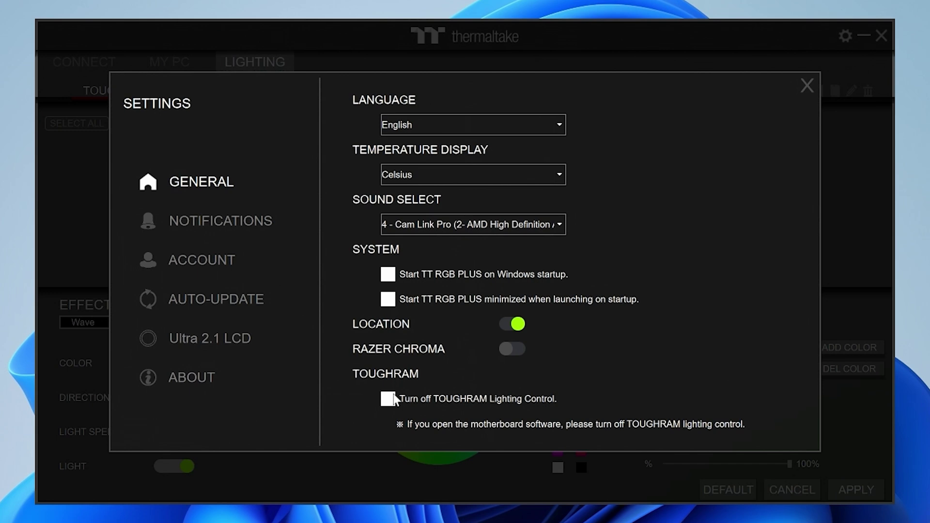
Step: Check the Auto-update, Ultra 2.1 LCD and About pages showing version 2.1.5, then close Settings
click(180, 300)
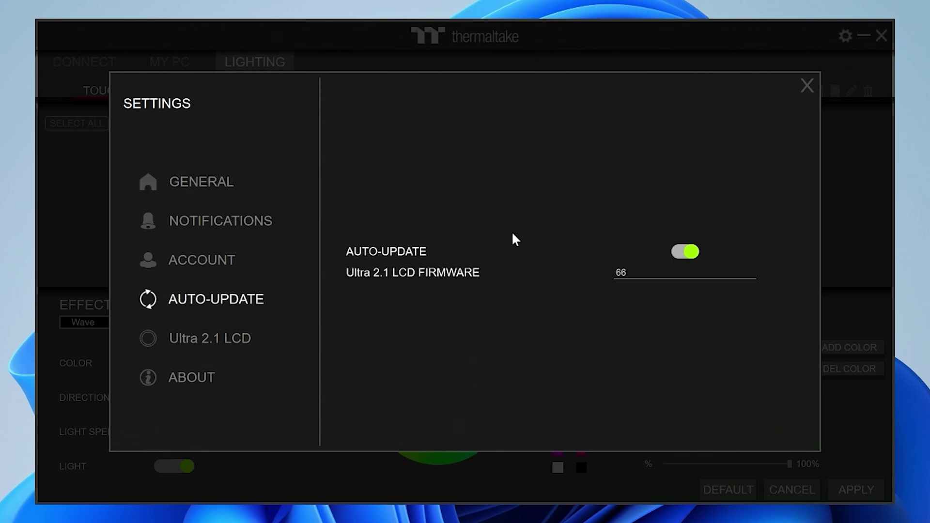
click(203, 348)
click(200, 378)
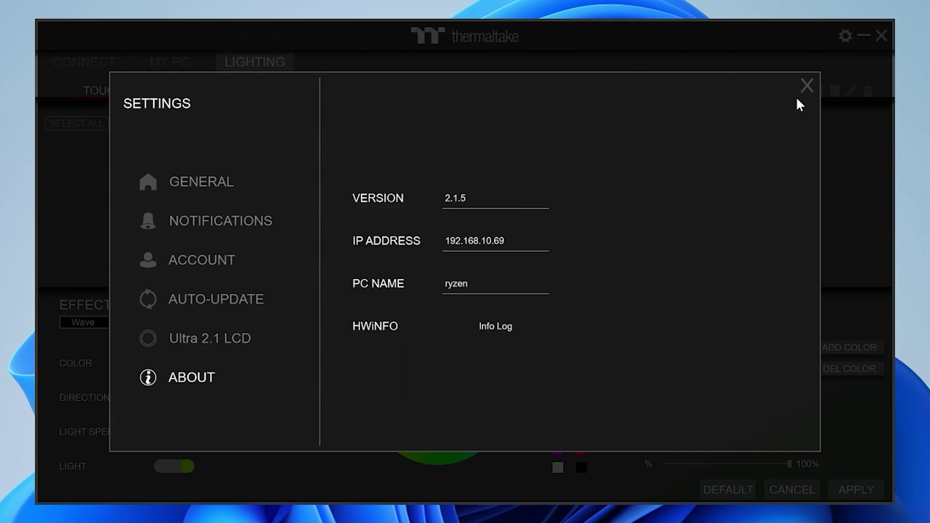
click(806, 86)
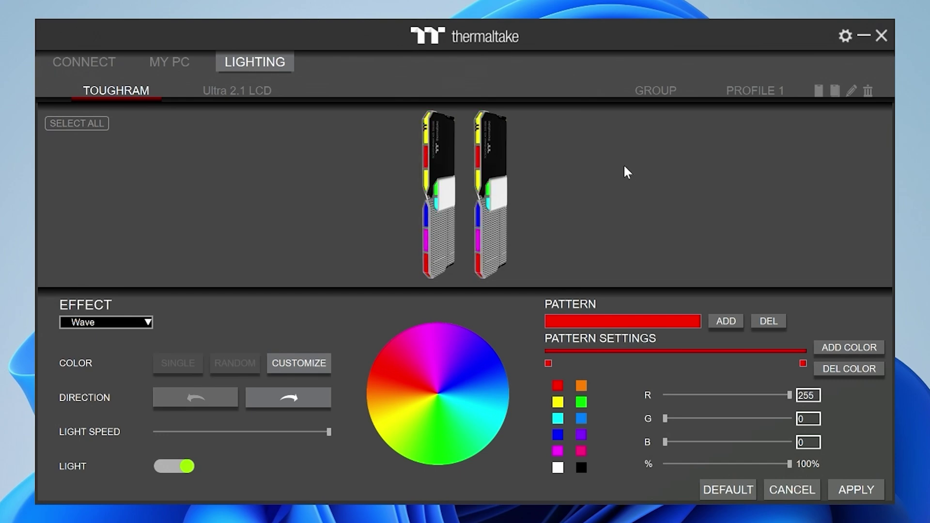